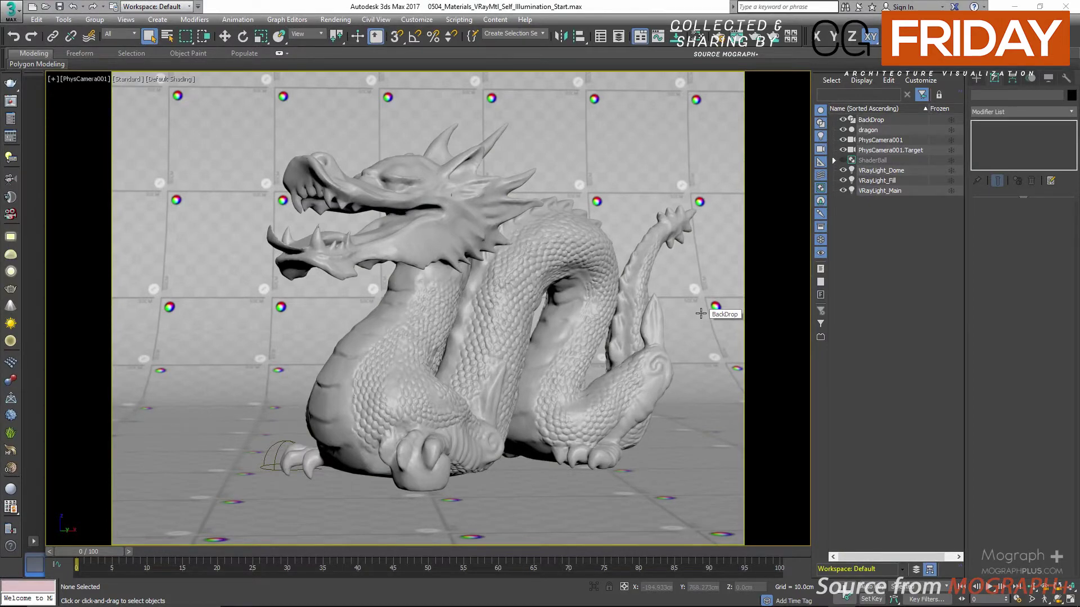
Check the V-Ray lights list, then add a VRayMtl node, Material #25, in the Slate Material Editor.
click(10, 214)
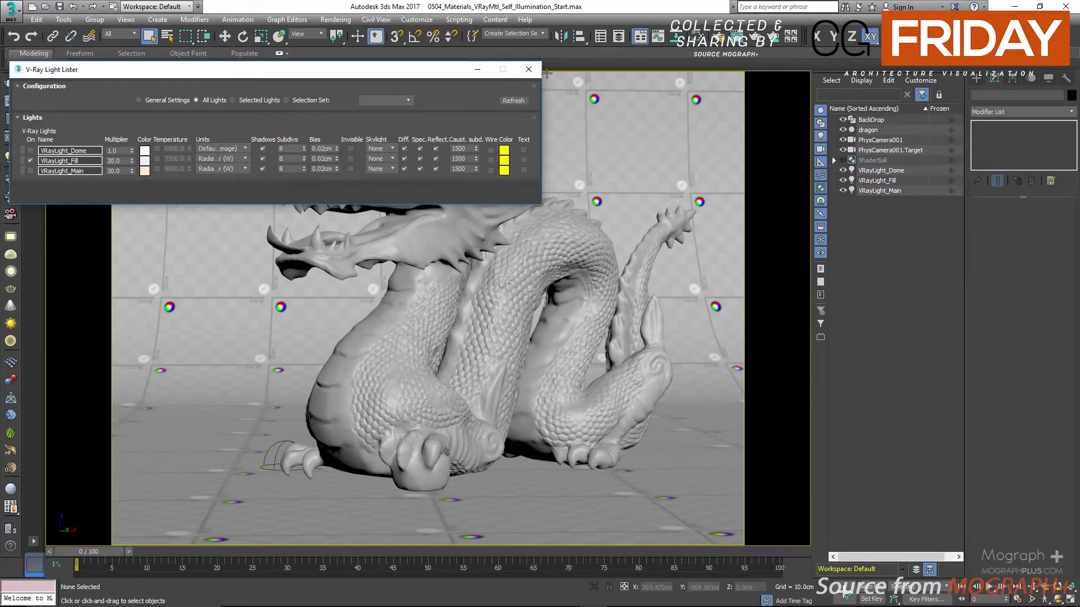
click(529, 69)
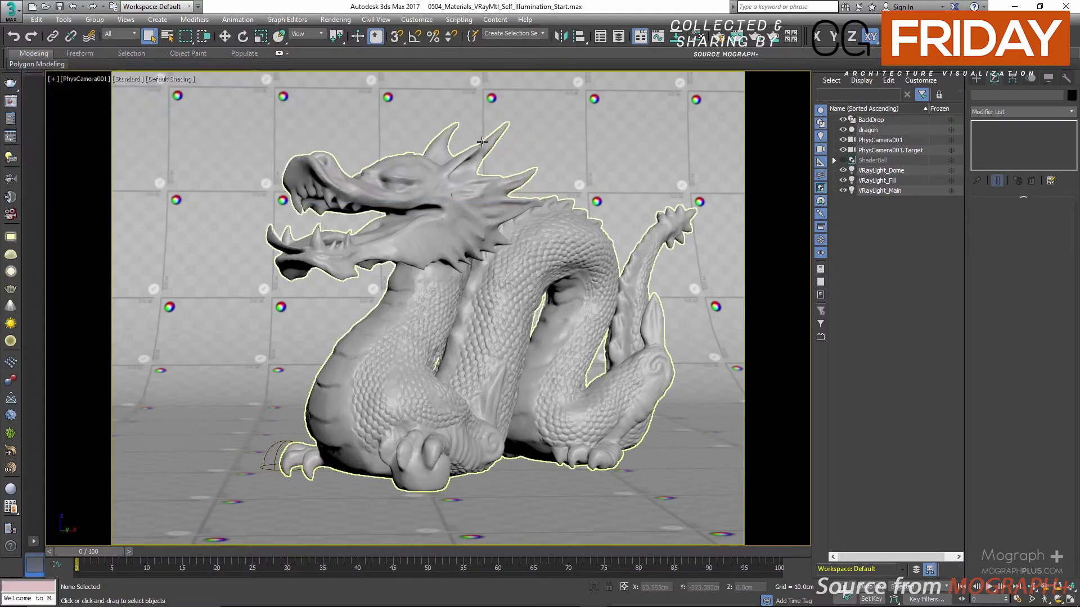
key(m)
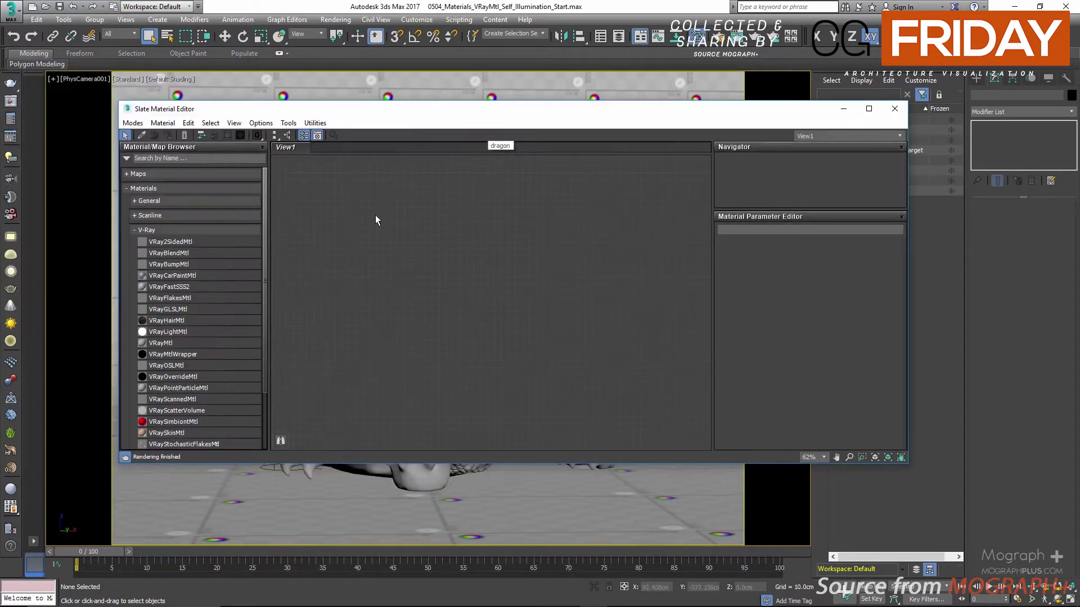
right_click(429, 220)
mouse_move(473, 240)
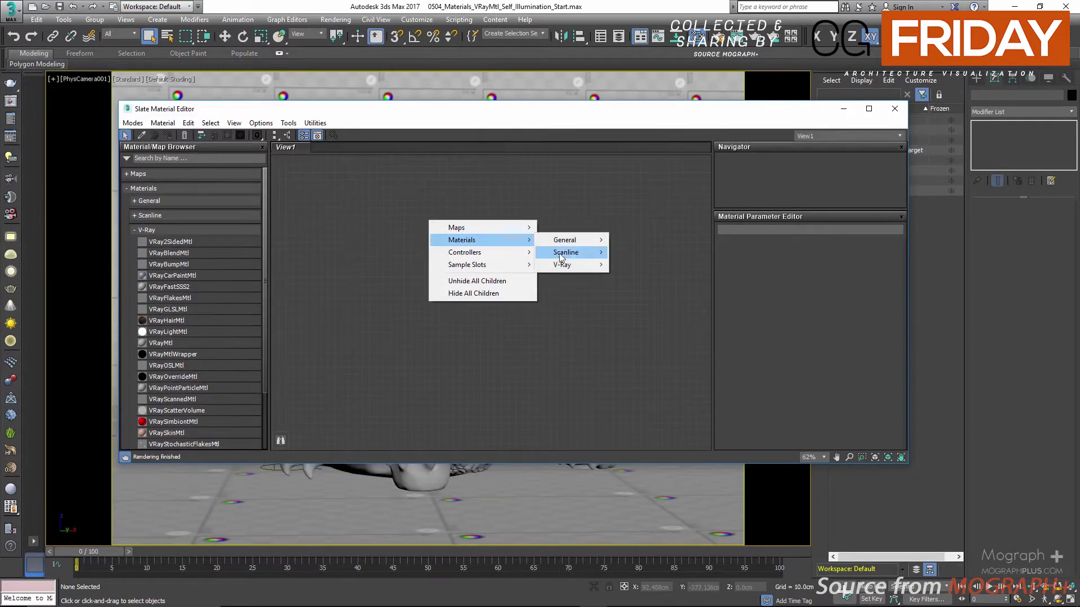
mouse_move(563, 265)
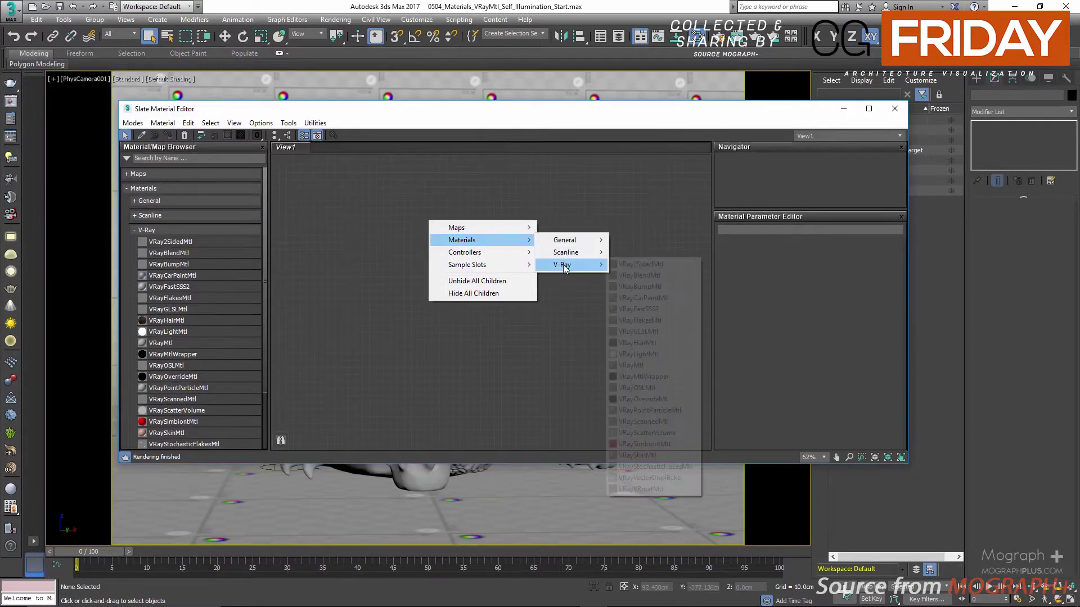
click(636, 365)
Enlarge Material #25's preview, recentre the node view on it and move the editor left.
double_click(413, 221)
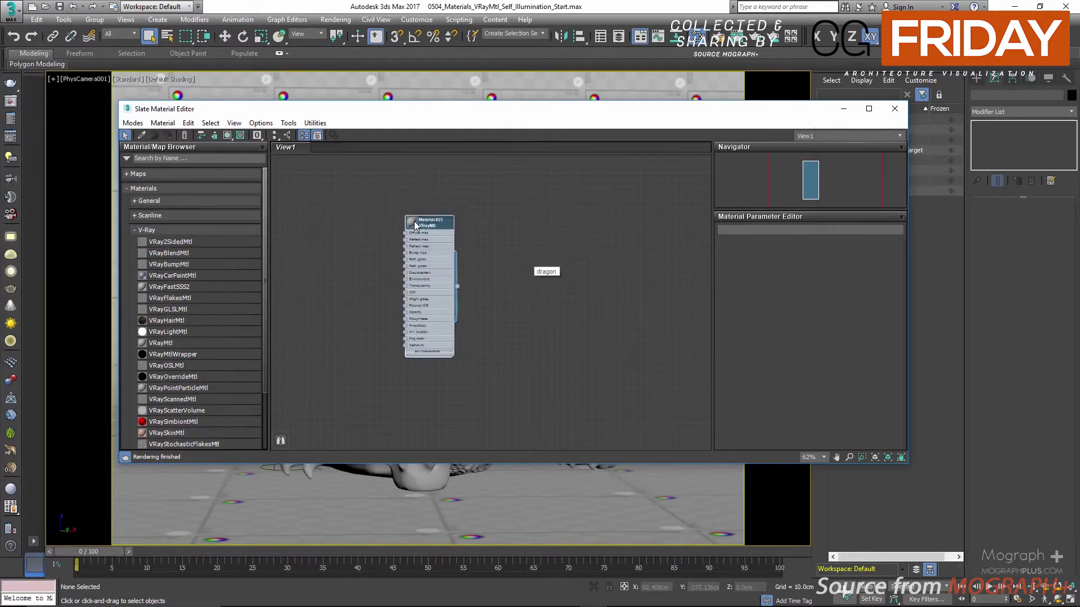
scroll(397, 248, up, 2)
middle_drag(379, 268, 496, 234)
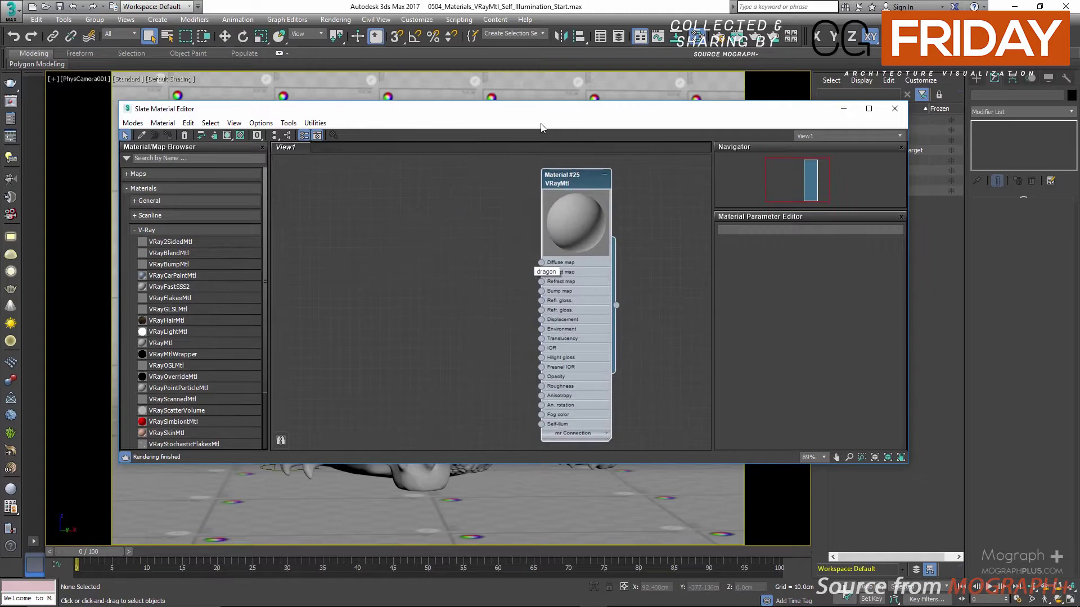
drag(545, 119, 245, 139)
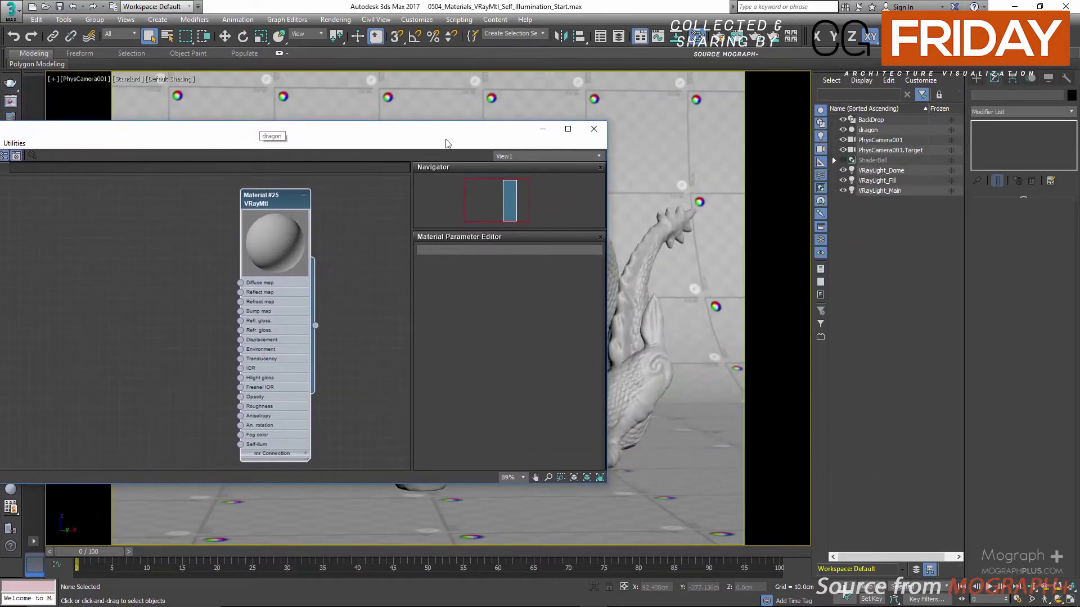
Assign Material #25 to the dragon, start an ActiveShade render and show the material's parameters.
click(653, 359)
right_click(269, 204)
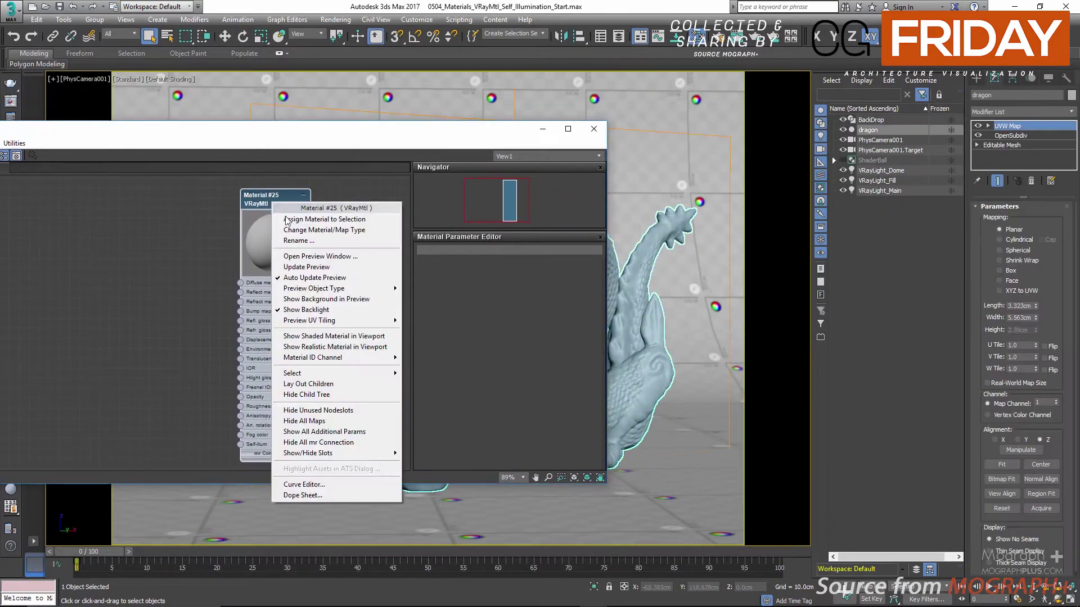
click(315, 219)
click(757, 44)
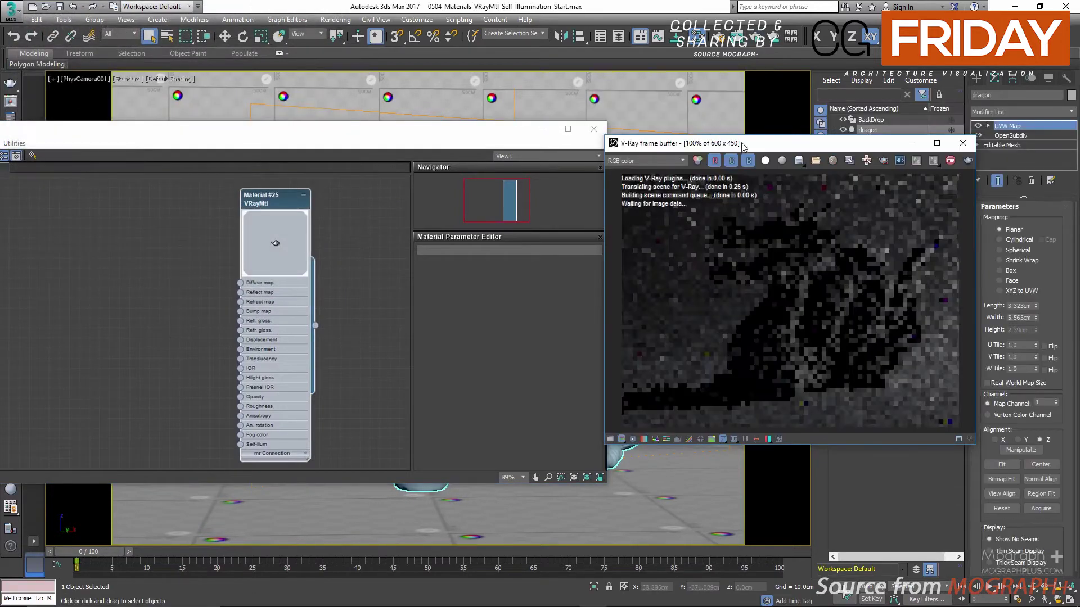
double_click(265, 205)
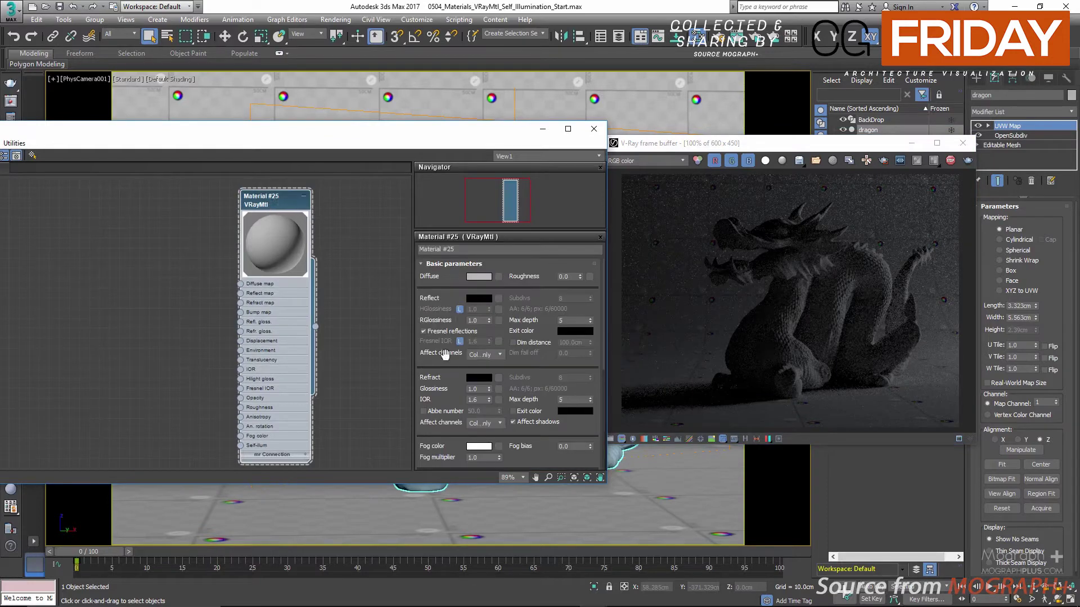
Set Material #25's self-illumination colour to unsaturated near-white (value 253).
scroll(441, 354, down, 4)
click(478, 421)
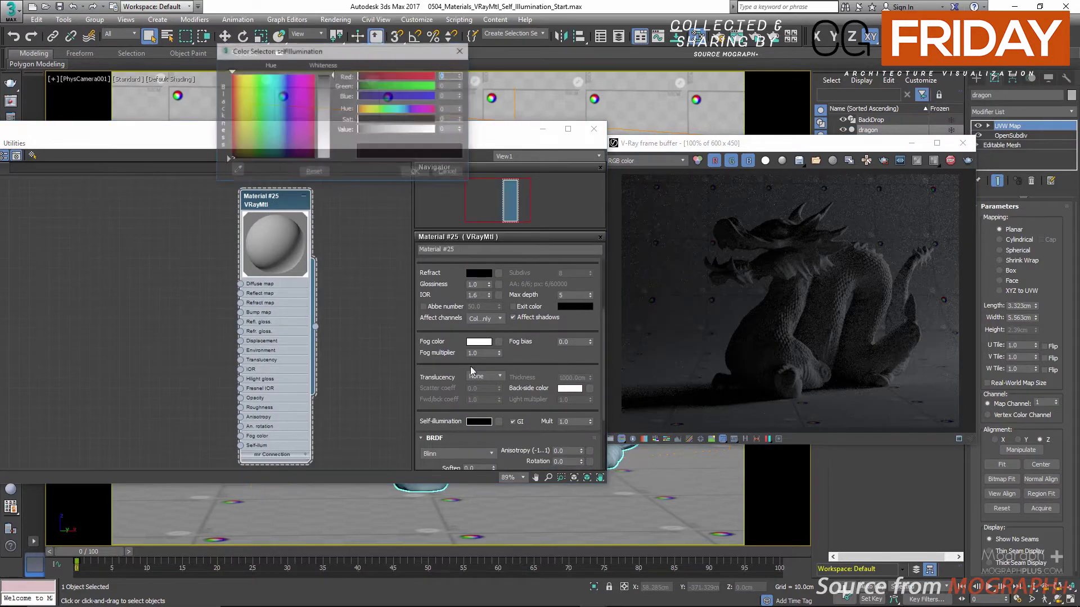
drag(360, 129, 434, 130)
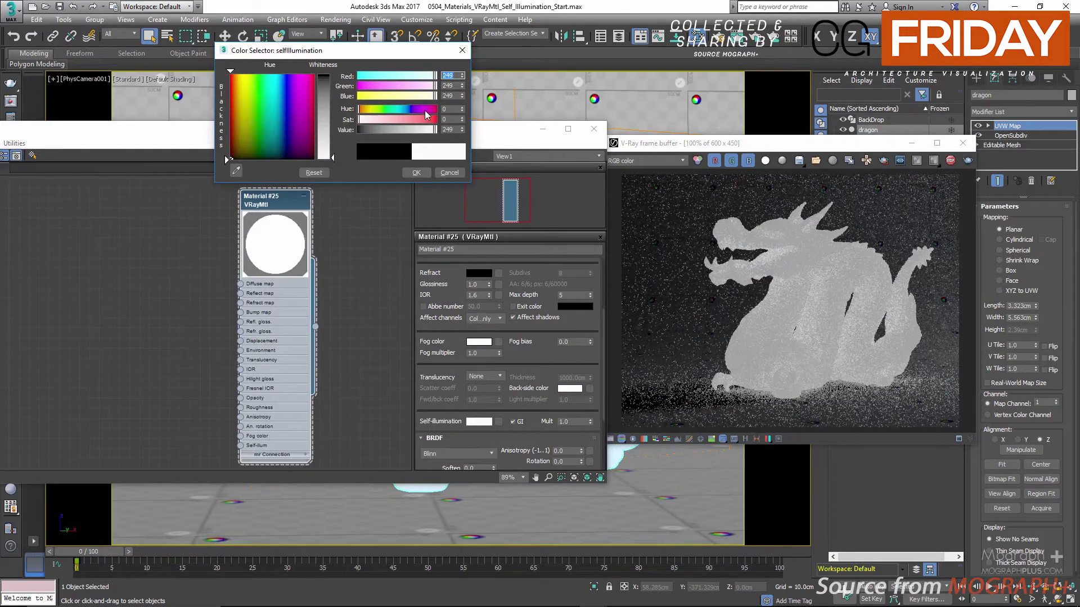
click(425, 110)
click(430, 119)
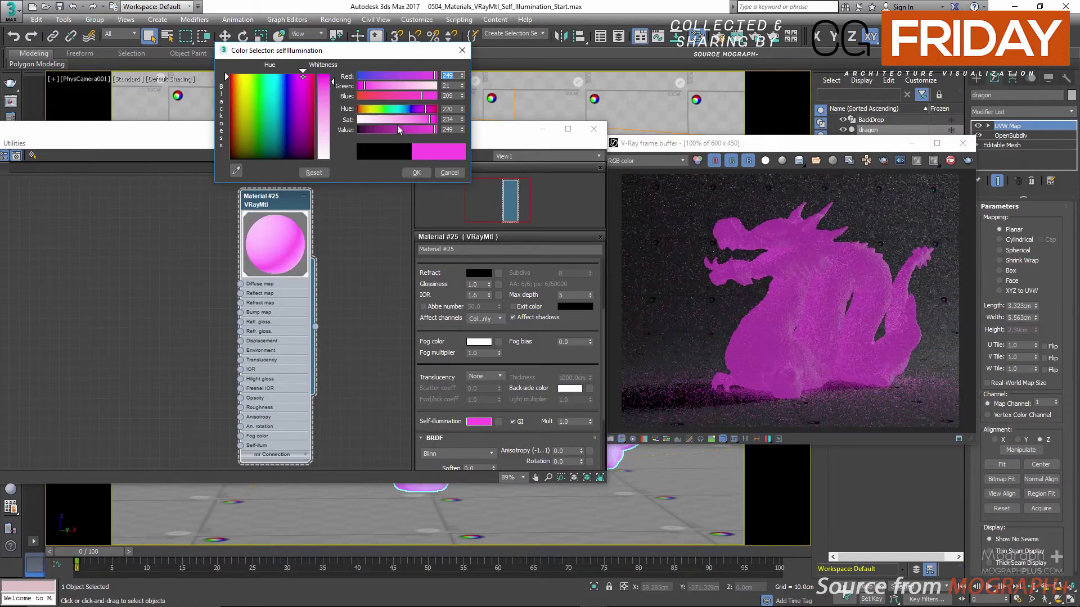
click(364, 120)
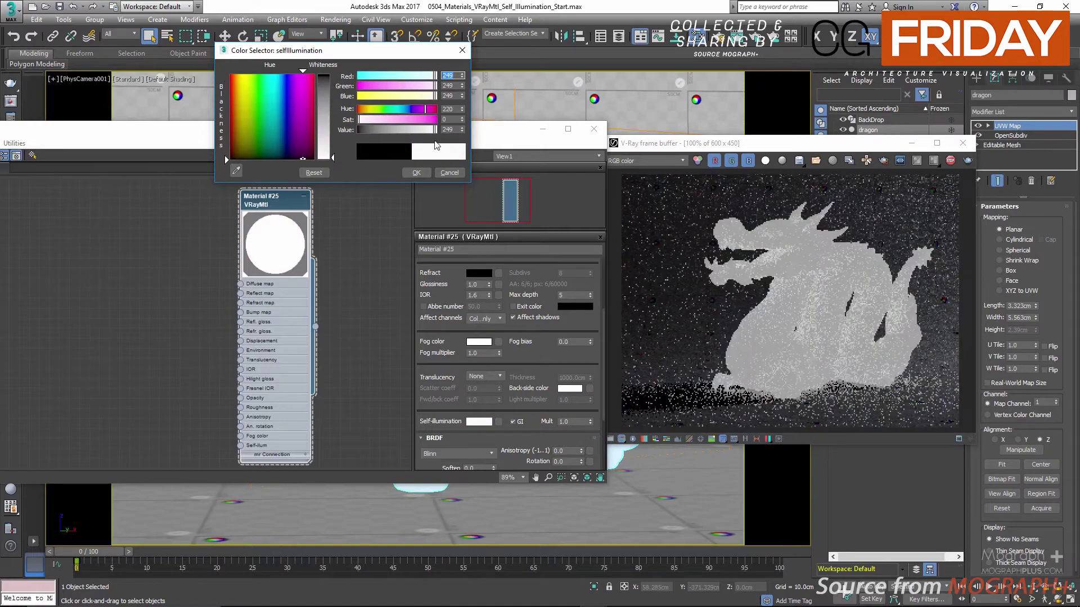
drag(434, 133, 441, 145)
Confirm the white self-illumination colour and set Material #25's diffuse colour to black.
click(416, 173)
scroll(453, 298, up, 3)
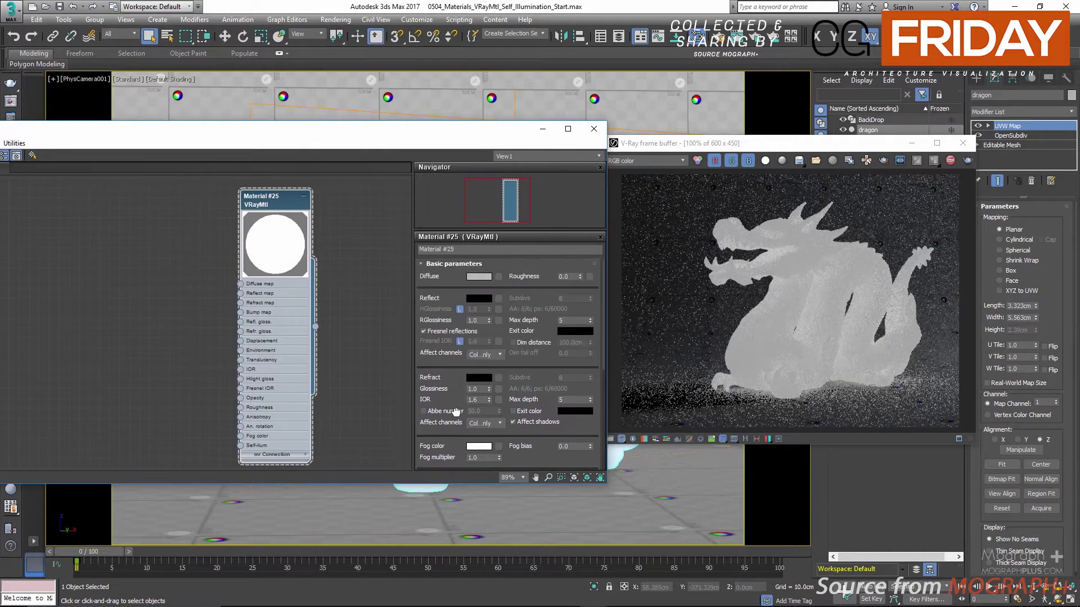
click(479, 276)
drag(365, 130, 359, 130)
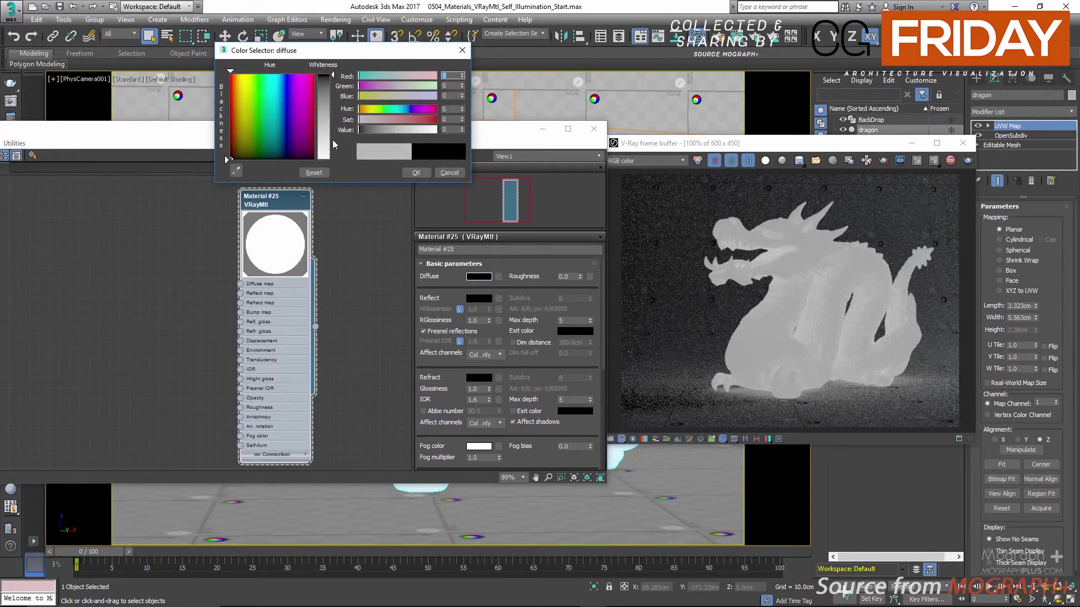
click(416, 174)
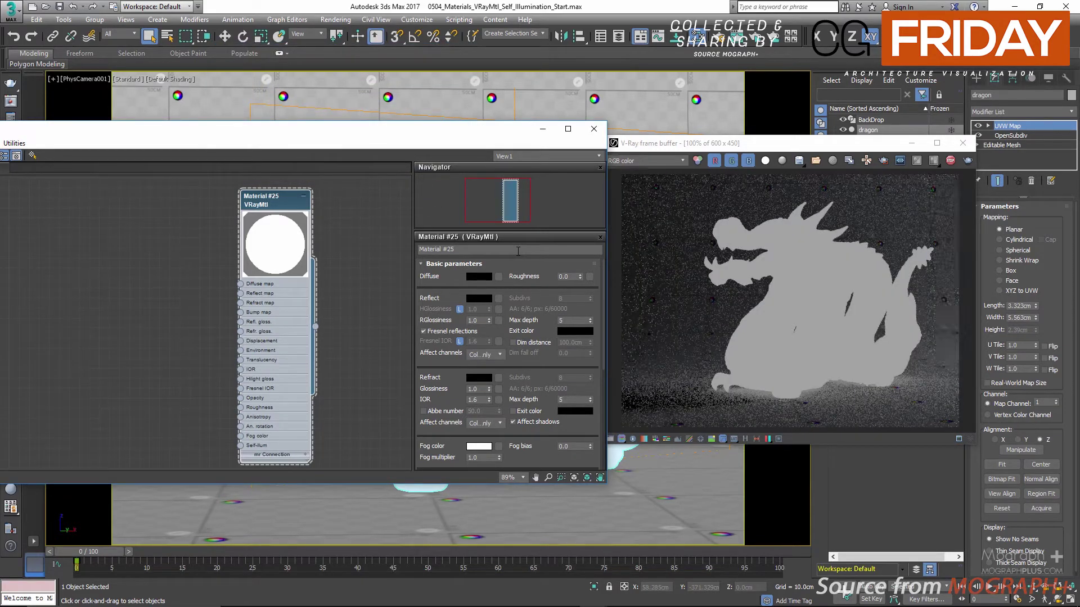
drag(487, 362, 482, 324)
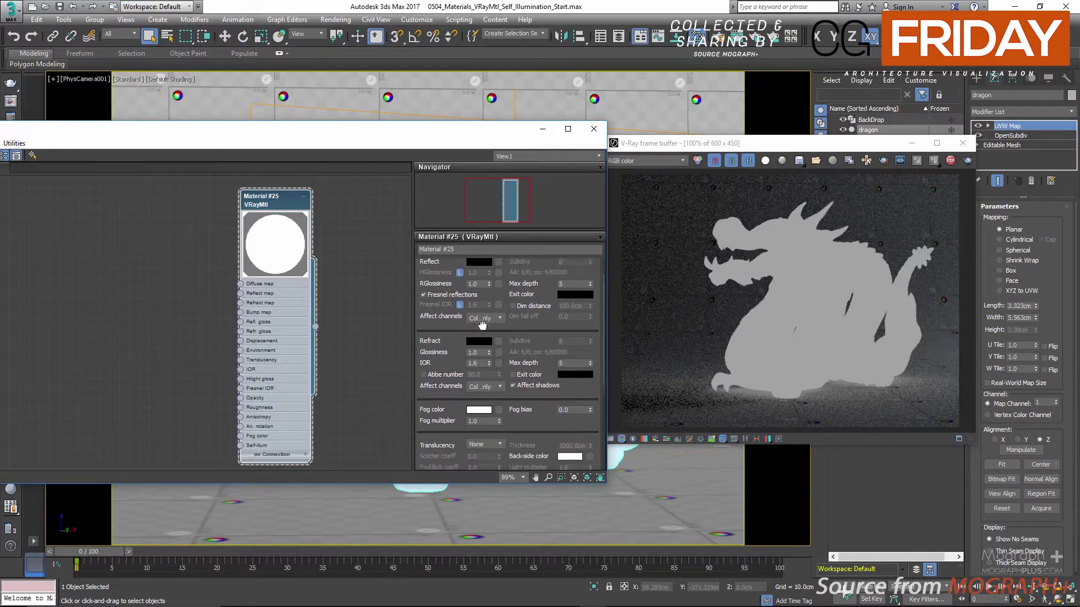
Toggle the GI option on Material #25's self-illumination.
scroll(482, 324, down, 3)
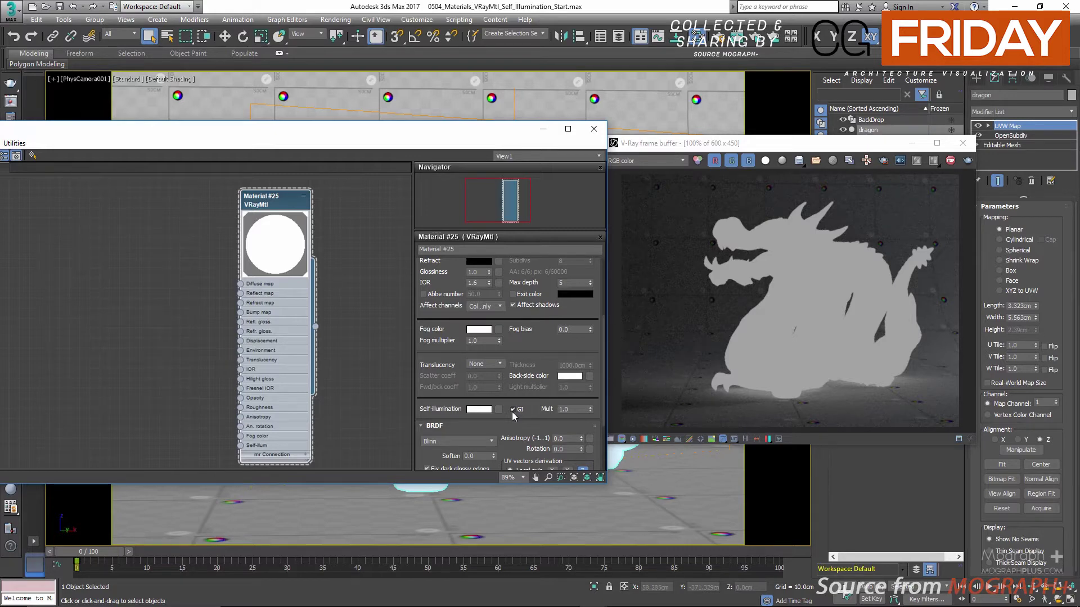
click(513, 410)
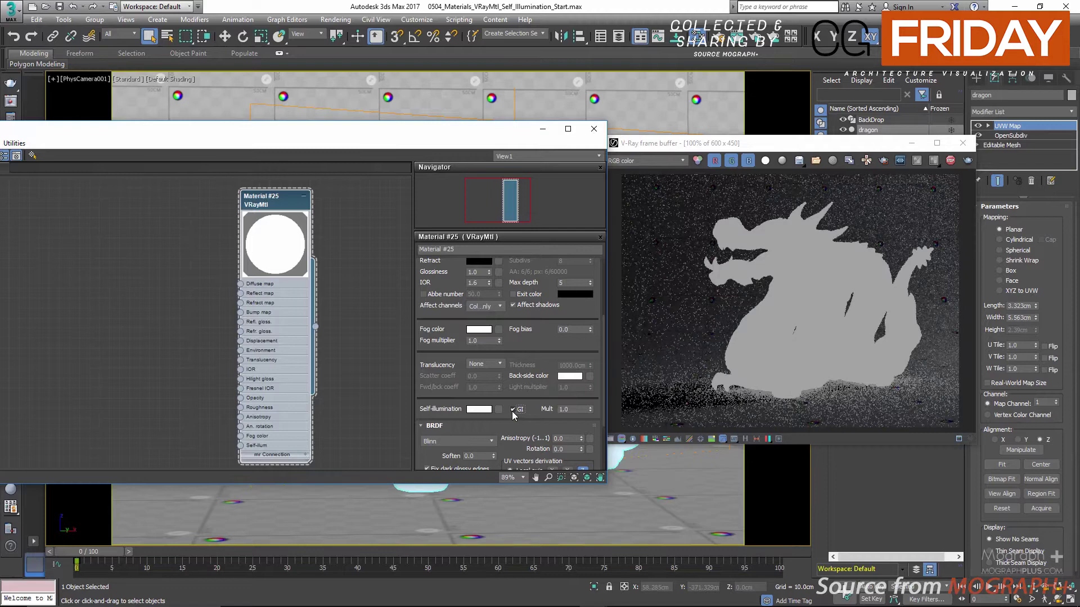
Toggle self-illumination GI off and on, try multipliers 3, 5 and 10, then settle on 5.0.
click(512, 409)
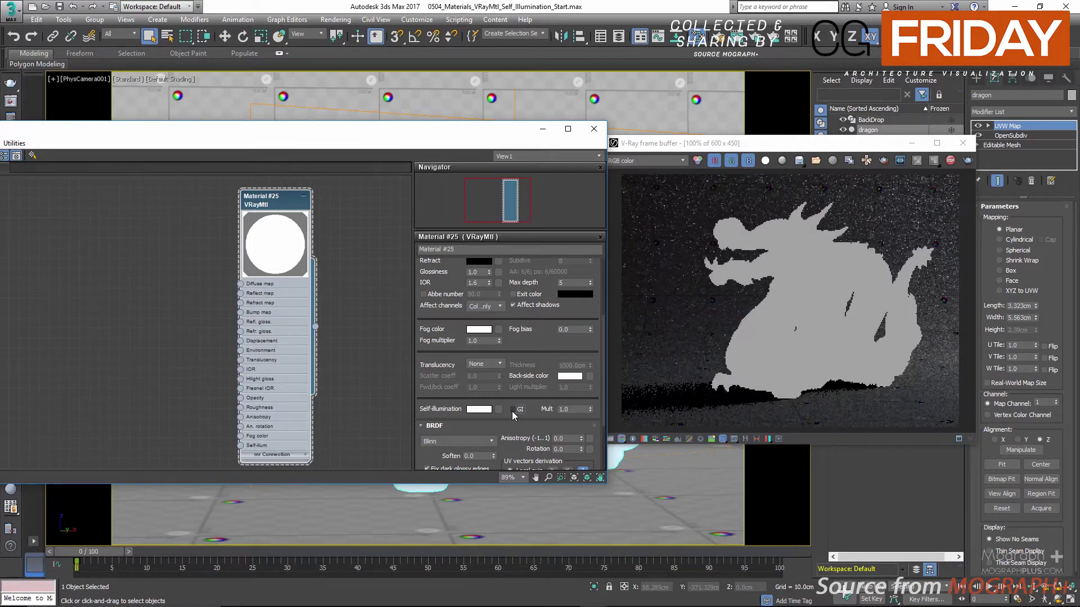
click(512, 410)
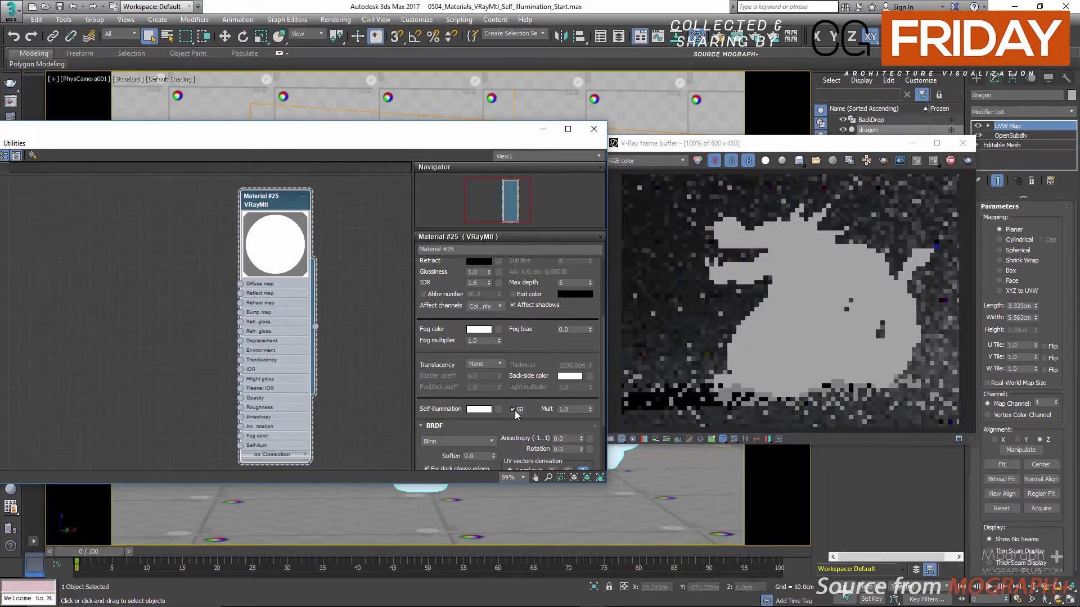
double_click(575, 410)
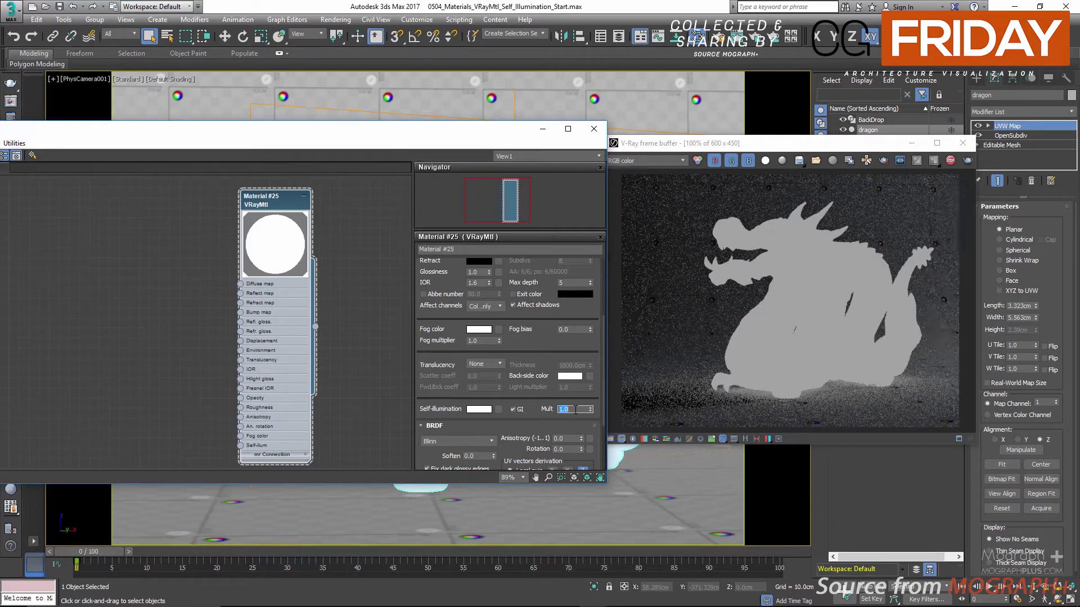
text(3)
key(Return)
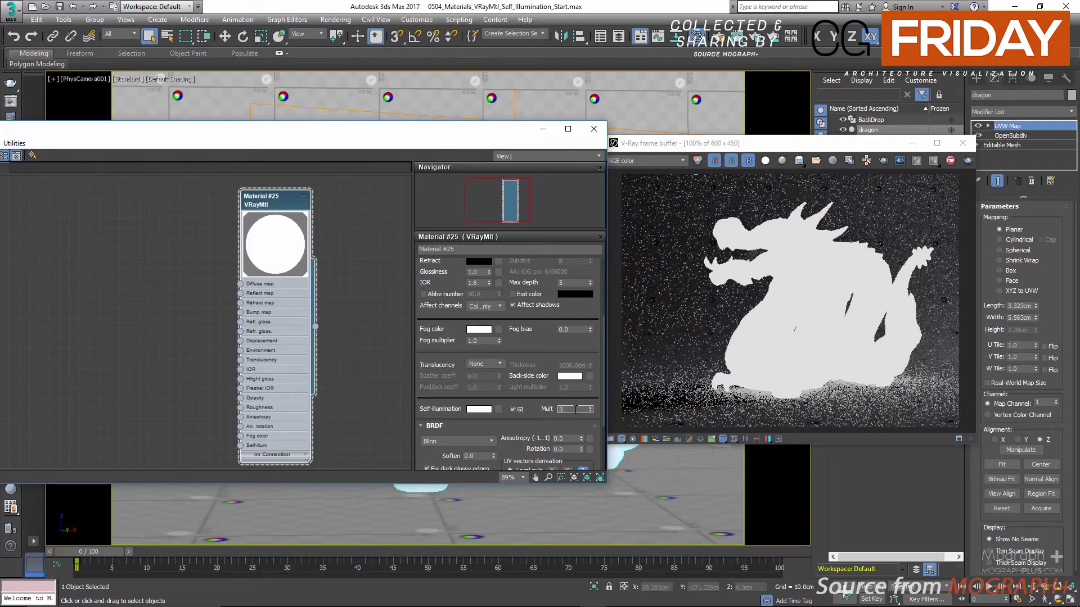
text(5)
key(Return)
text(10)
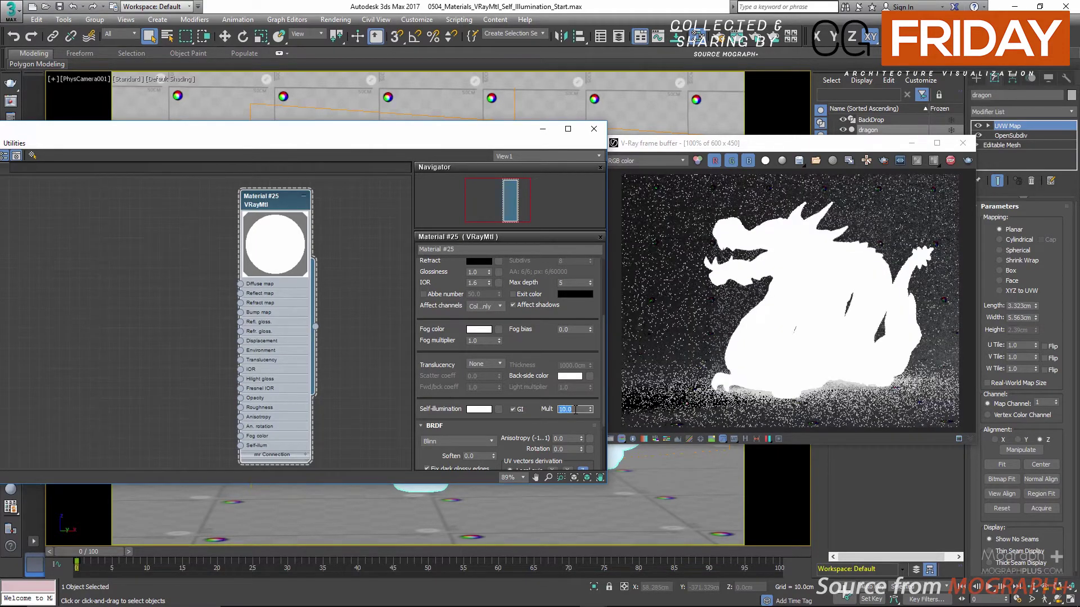
key(Return)
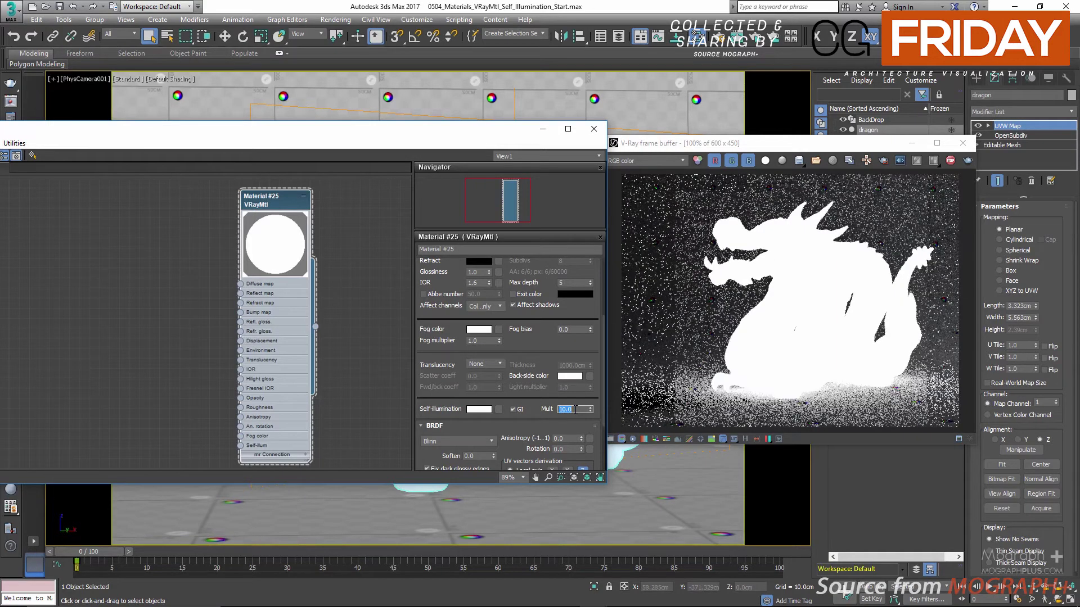
text(5)
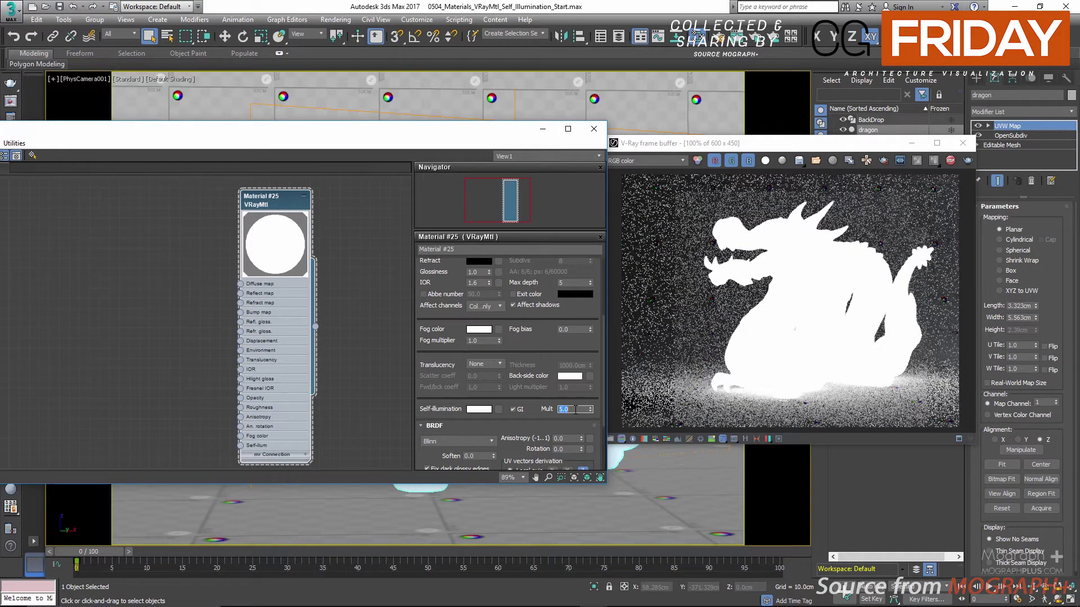
key(Return)
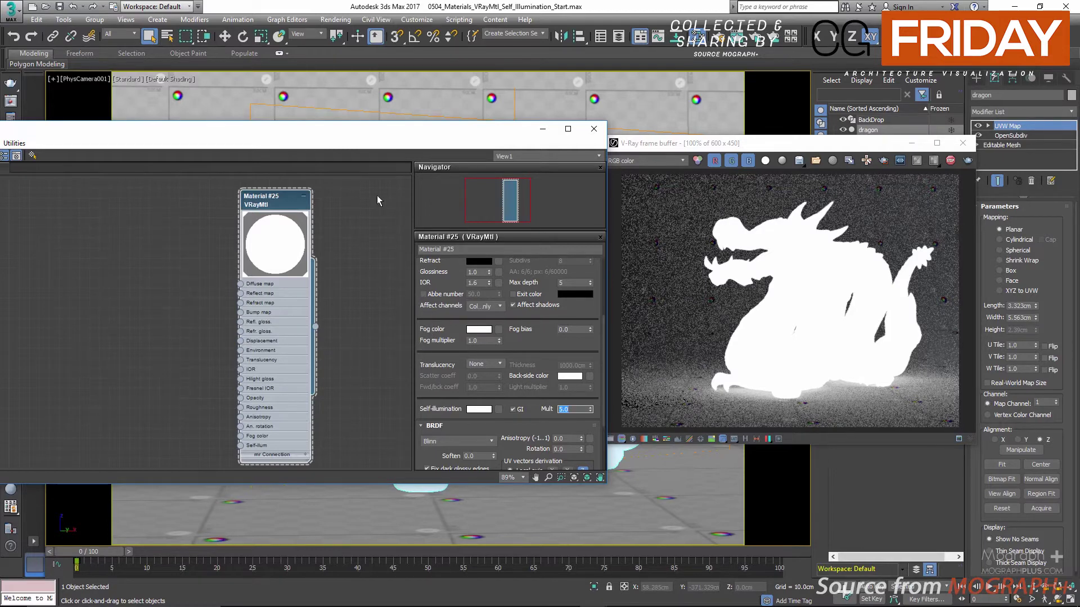
Reposition the material editor and bring the basic material parameters back into view.
drag(371, 142, 377, 124)
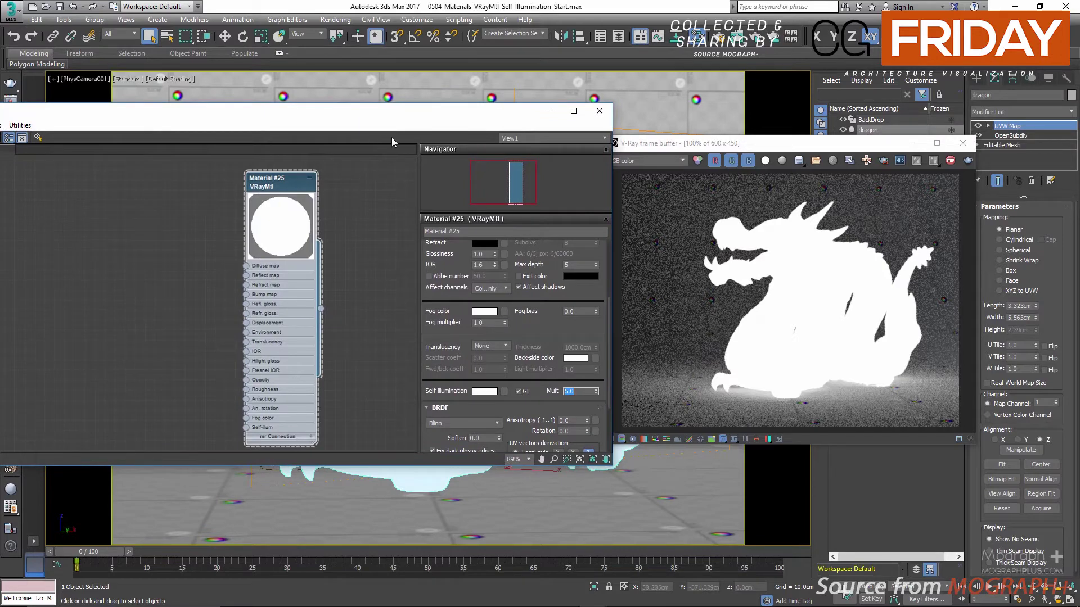
drag(444, 121, 433, 117)
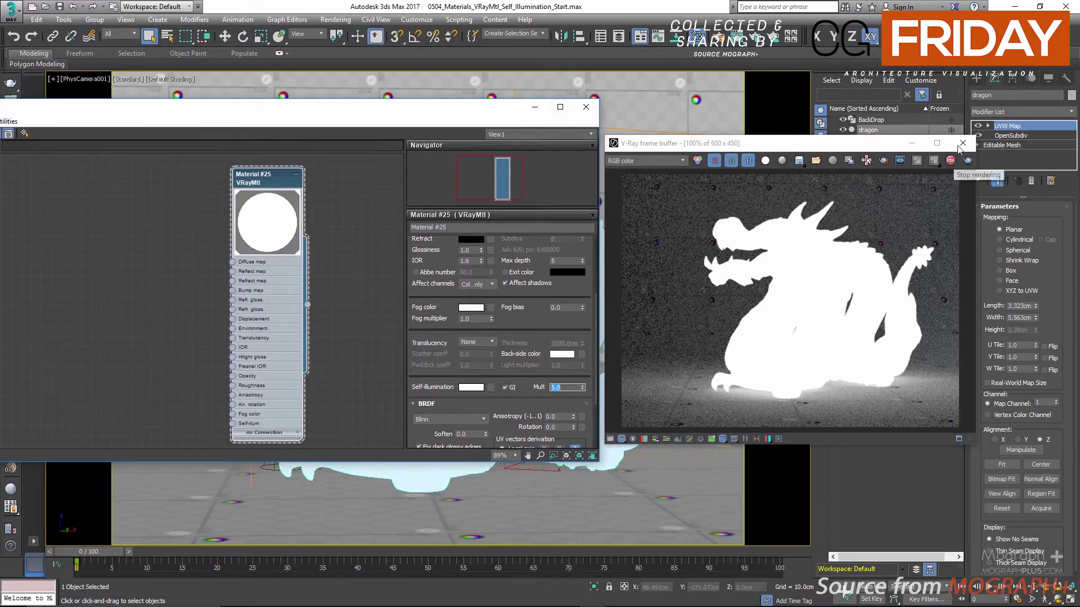
click(973, 80)
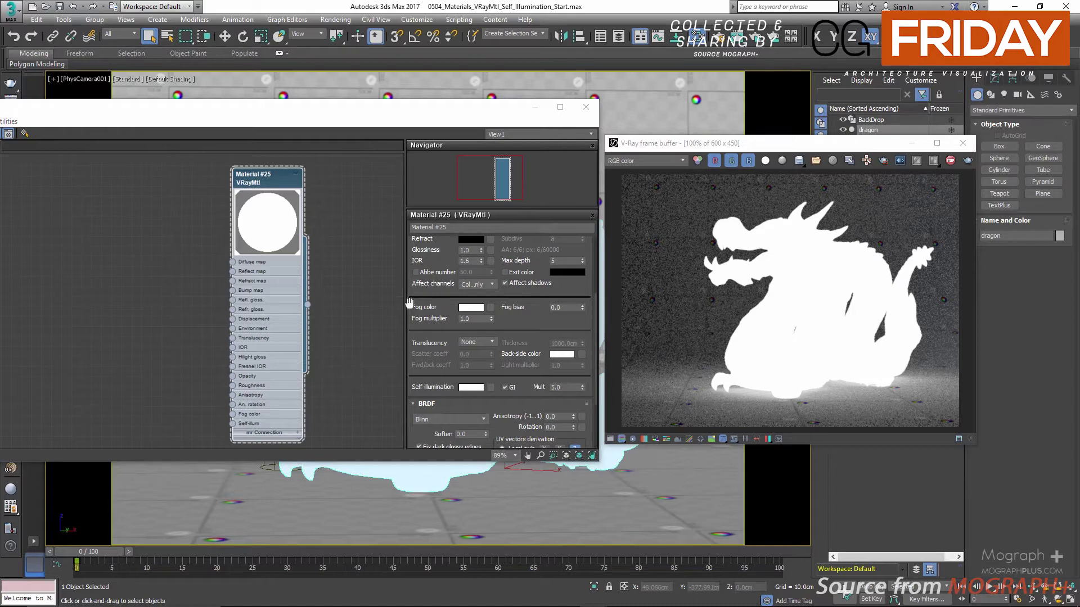
drag(431, 265, 432, 392)
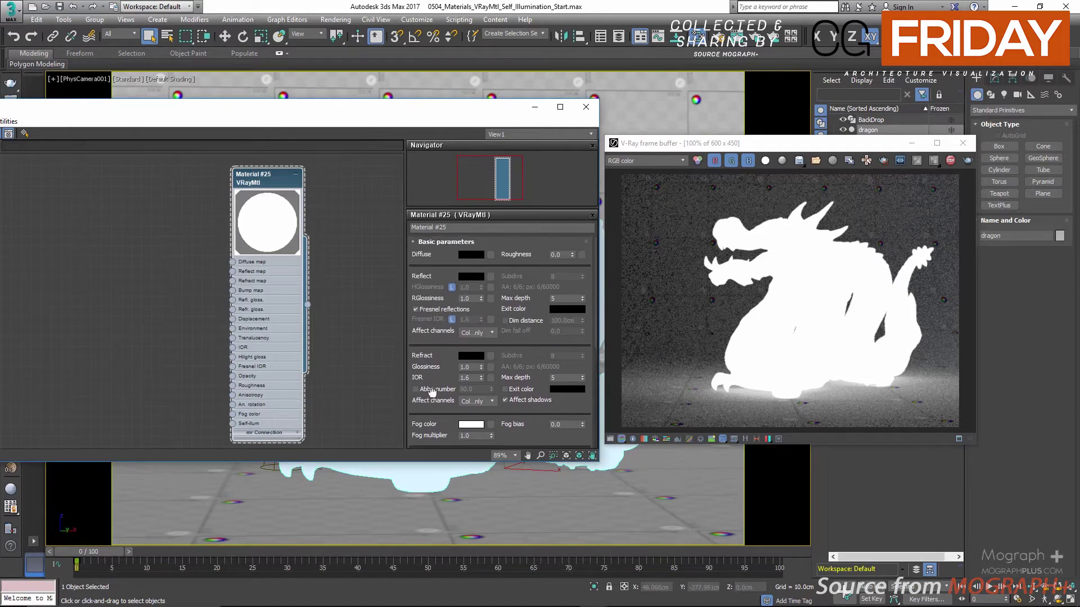
Set Material #25's diffuse colour to red 232, 0, 12.
click(471, 254)
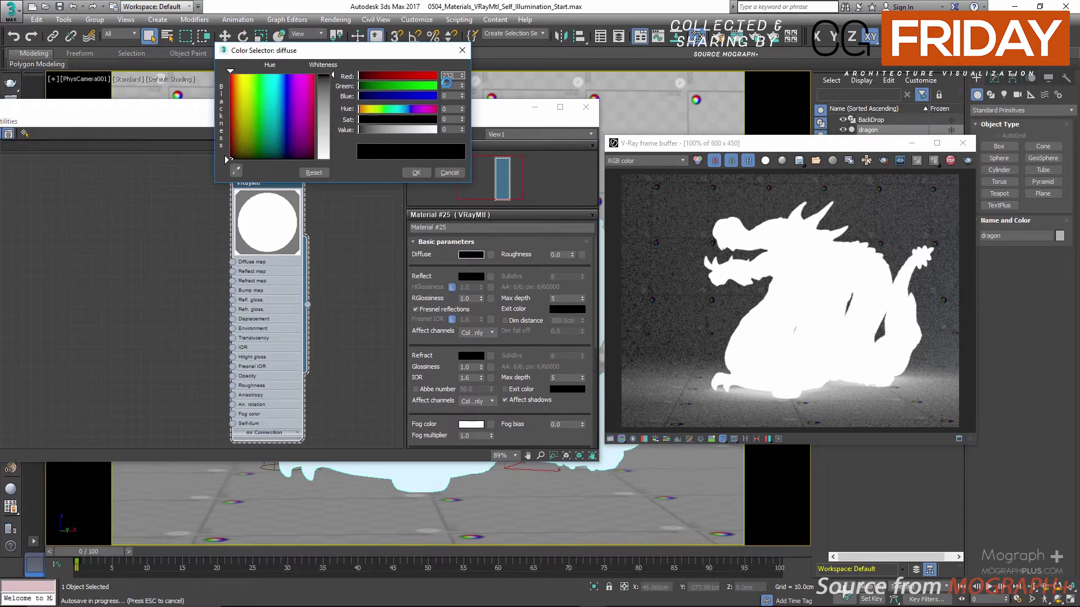
click(446, 85)
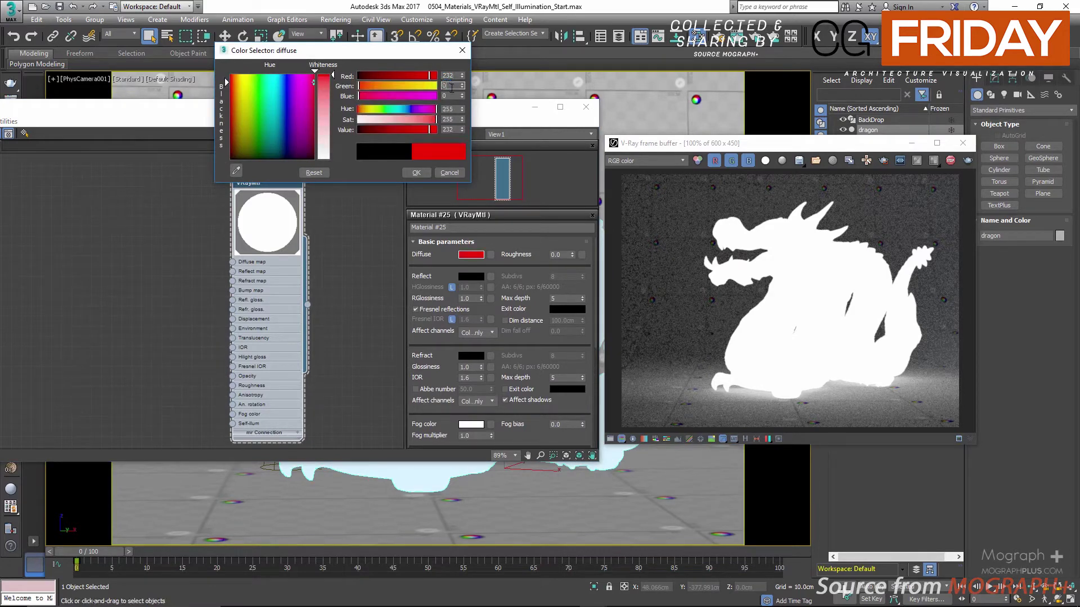
click(449, 96)
text(12)
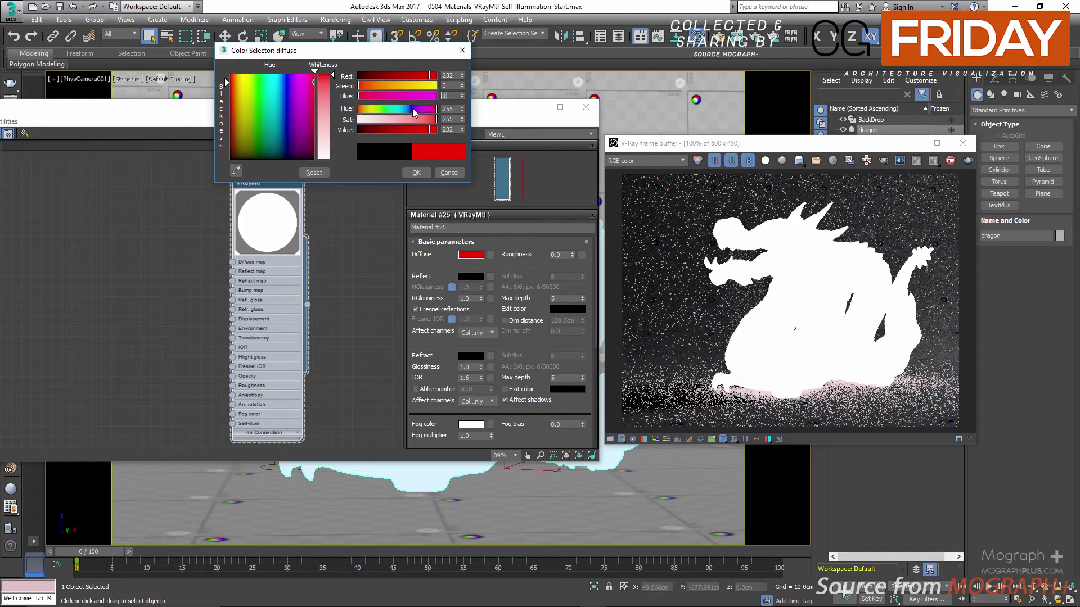
click(447, 85)
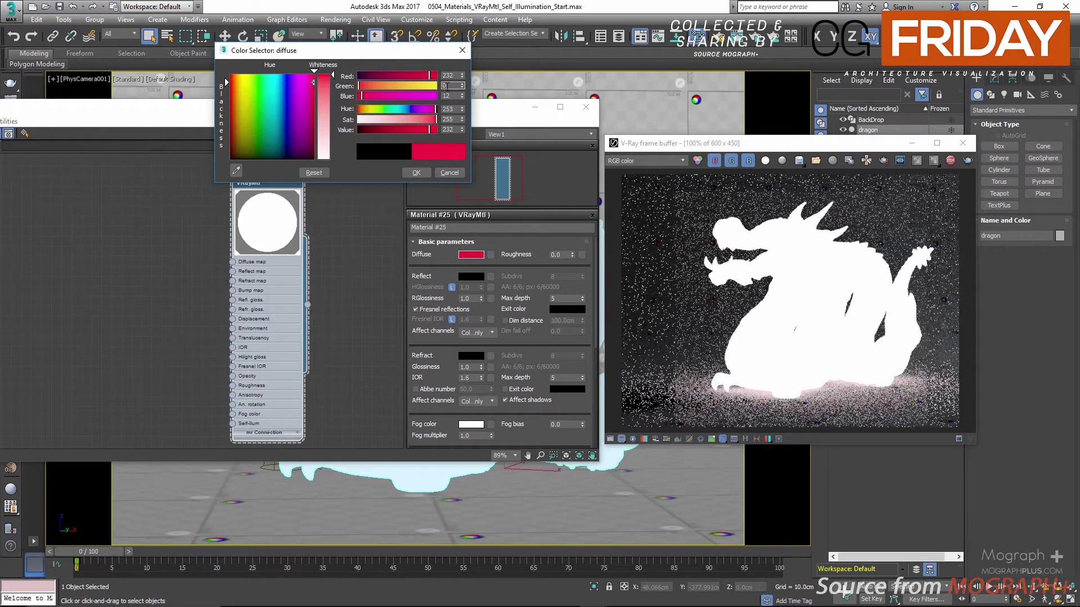
click(416, 172)
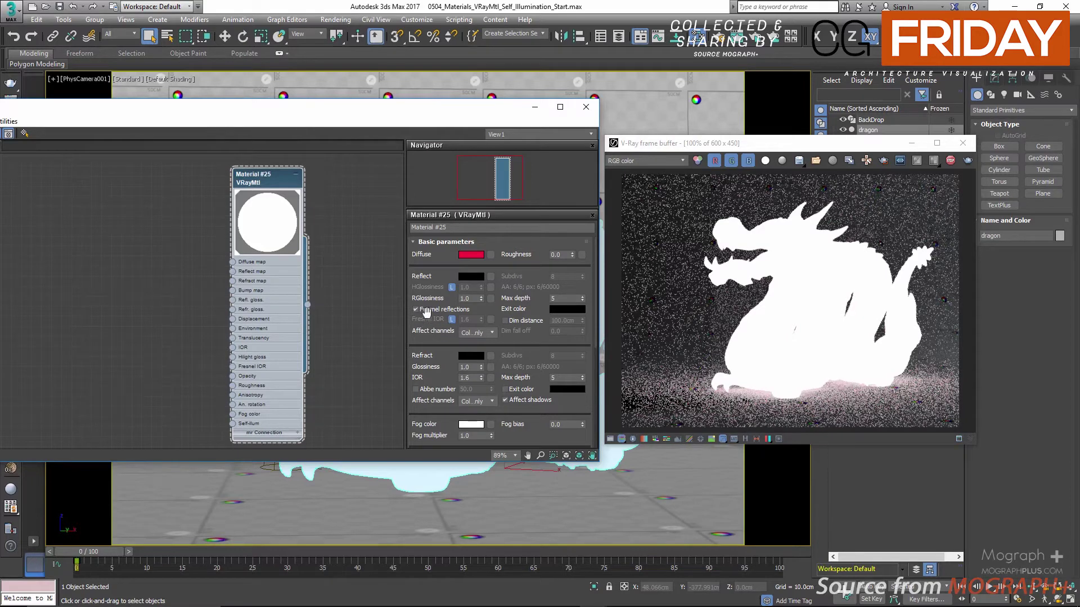
Set the reflection colour to mid-grey (132) and begin editing the reflection glossiness.
click(466, 279)
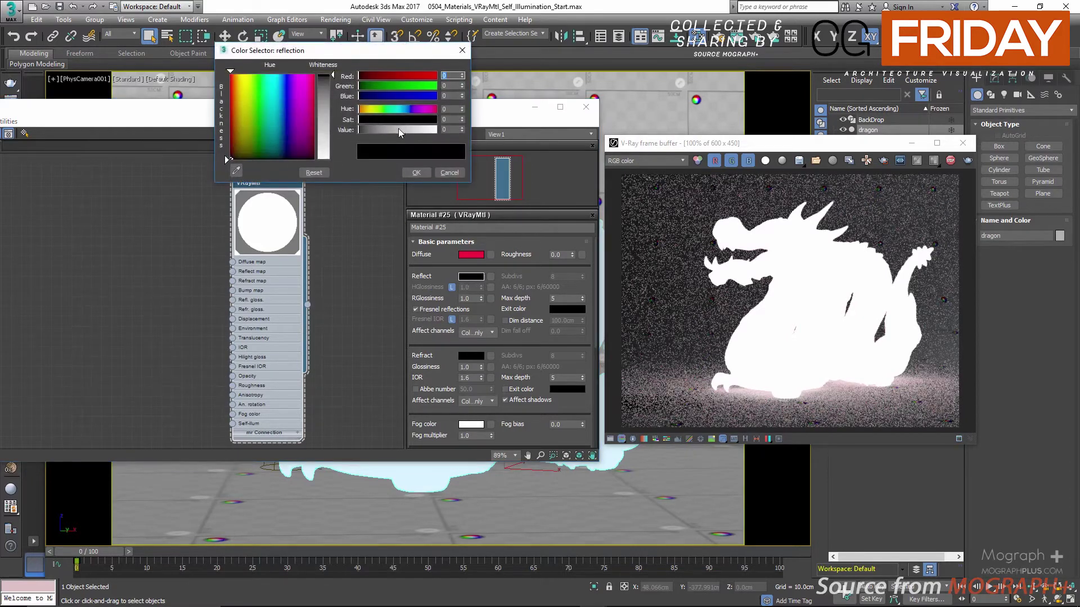
drag(398, 129, 405, 138)
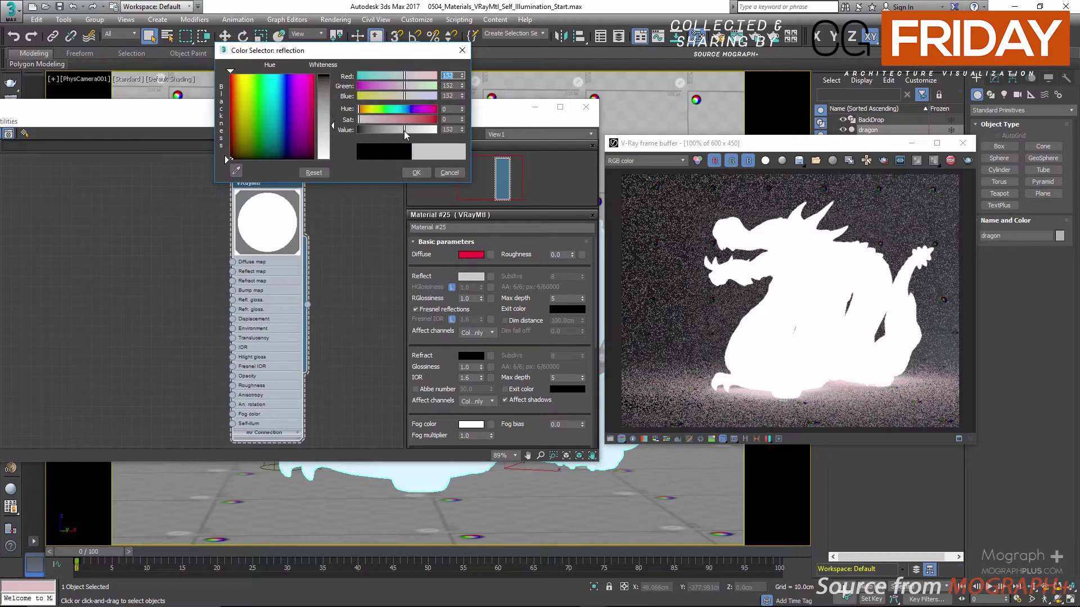
click(416, 172)
click(466, 299)
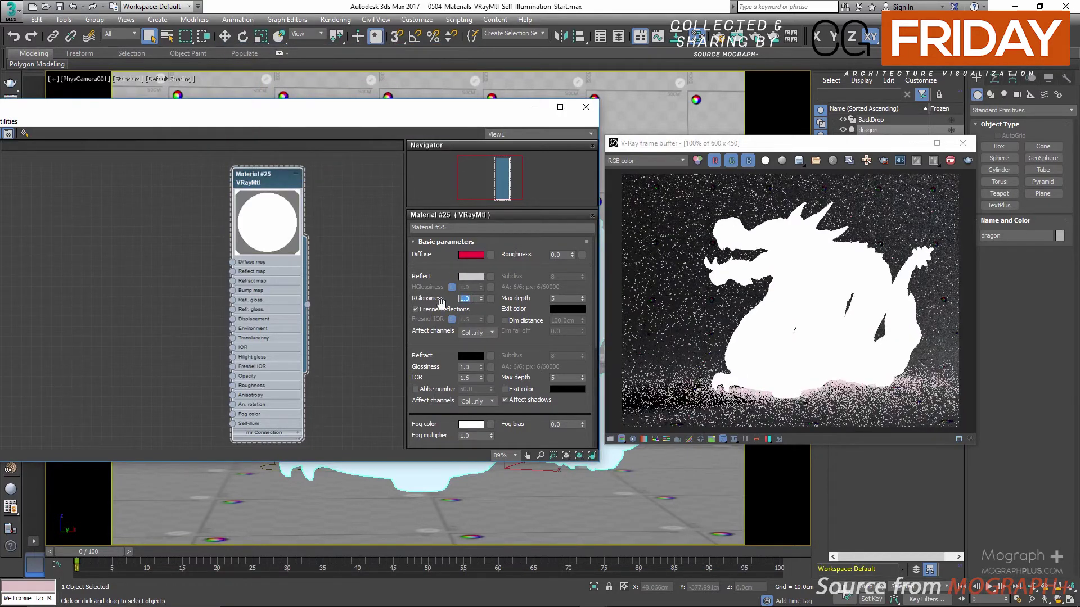
Set reflection glossiness to 0.8 and the self-illumination multiplier to 4.0.
text(0.8)
key(Return)
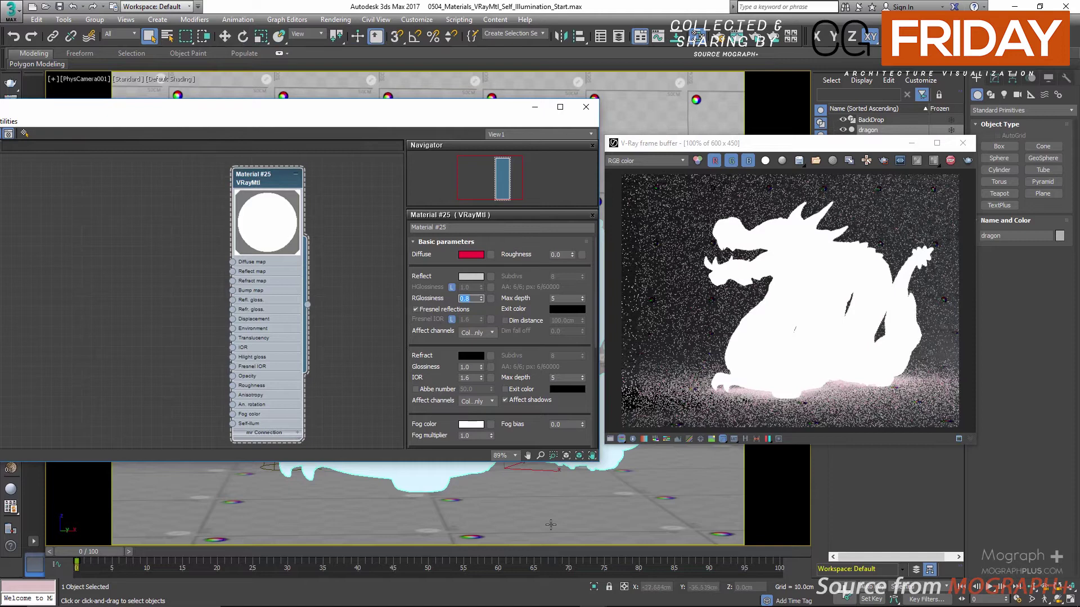
scroll(554, 444, down, 3)
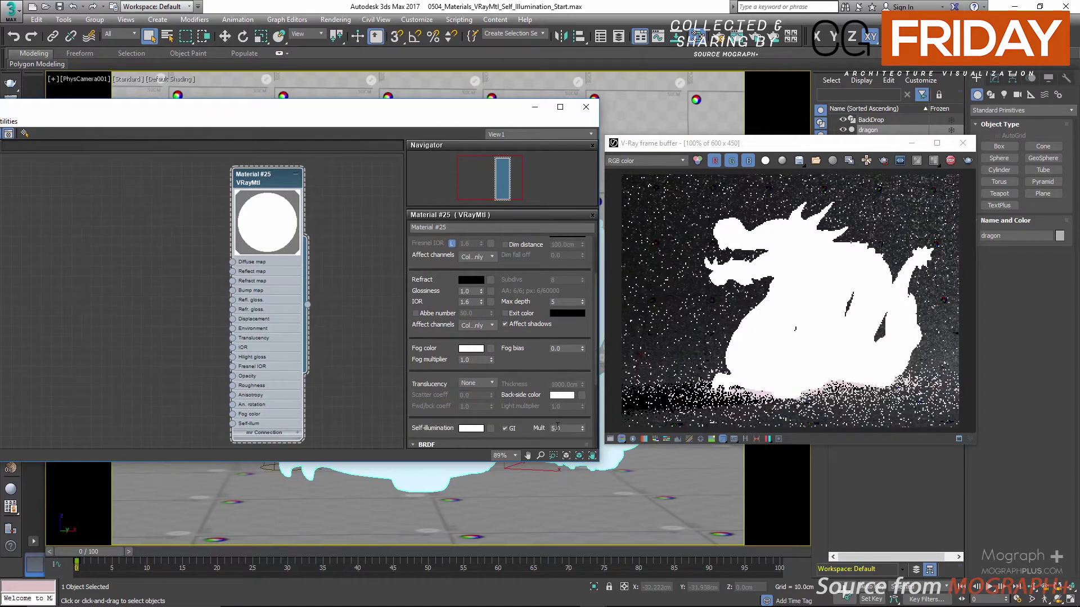
click(557, 428)
text(4.0)
key(Return)
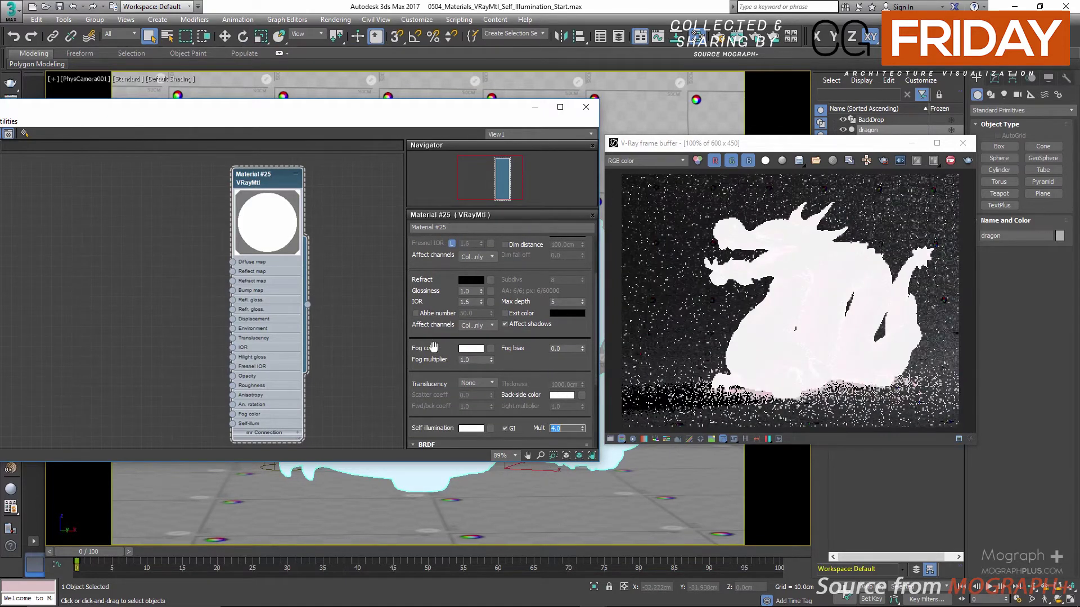
Load BW26.png as a Bitmap map in the self-illumination slot.
click(492, 430)
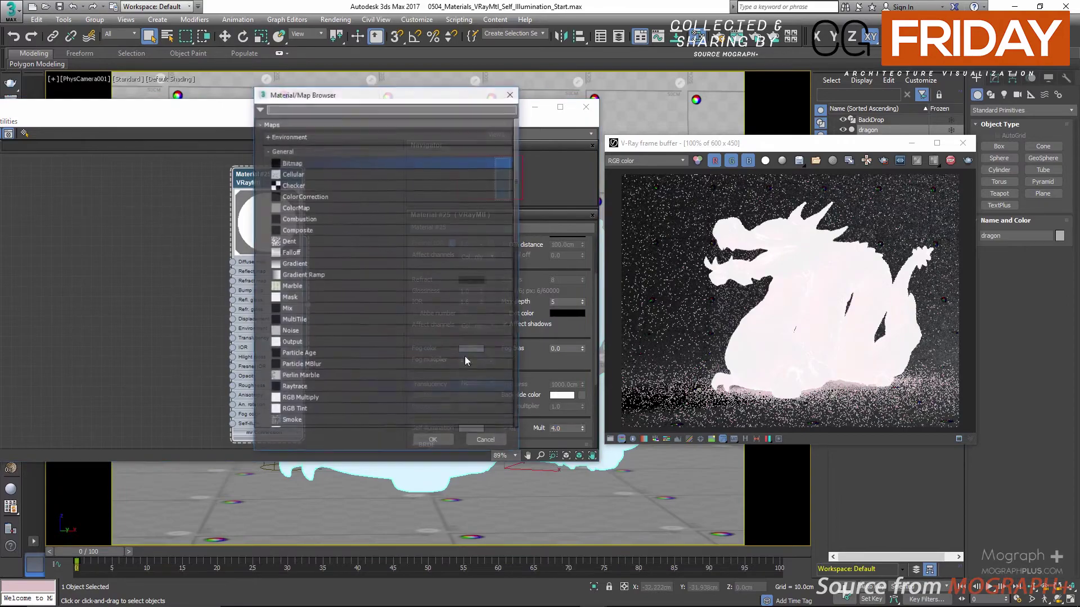
double_click(300, 163)
scroll(403, 295, down, 10)
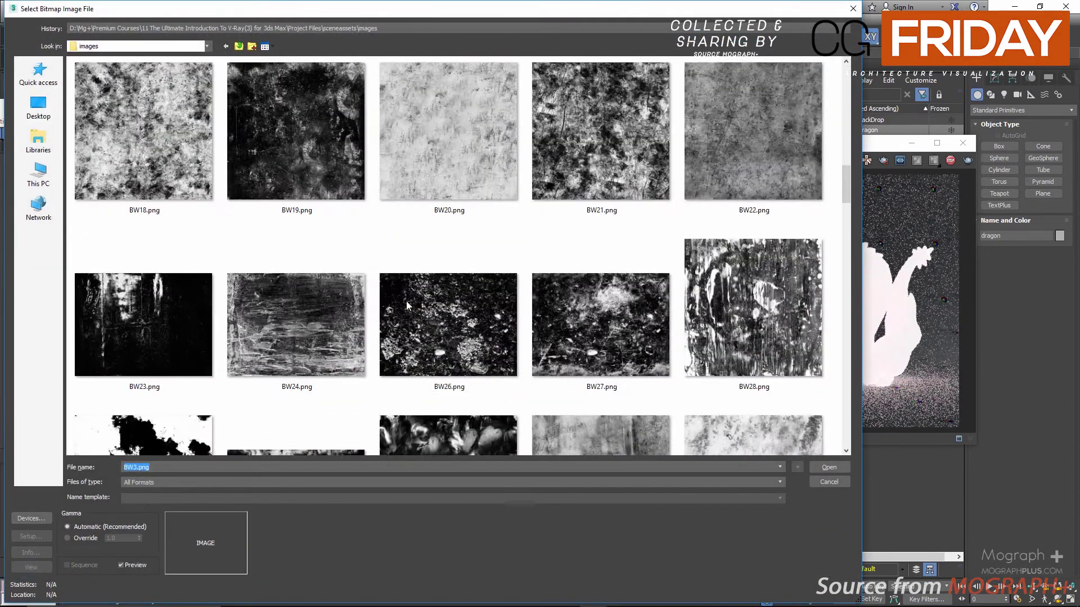
scroll(410, 309, down, 3)
double_click(433, 316)
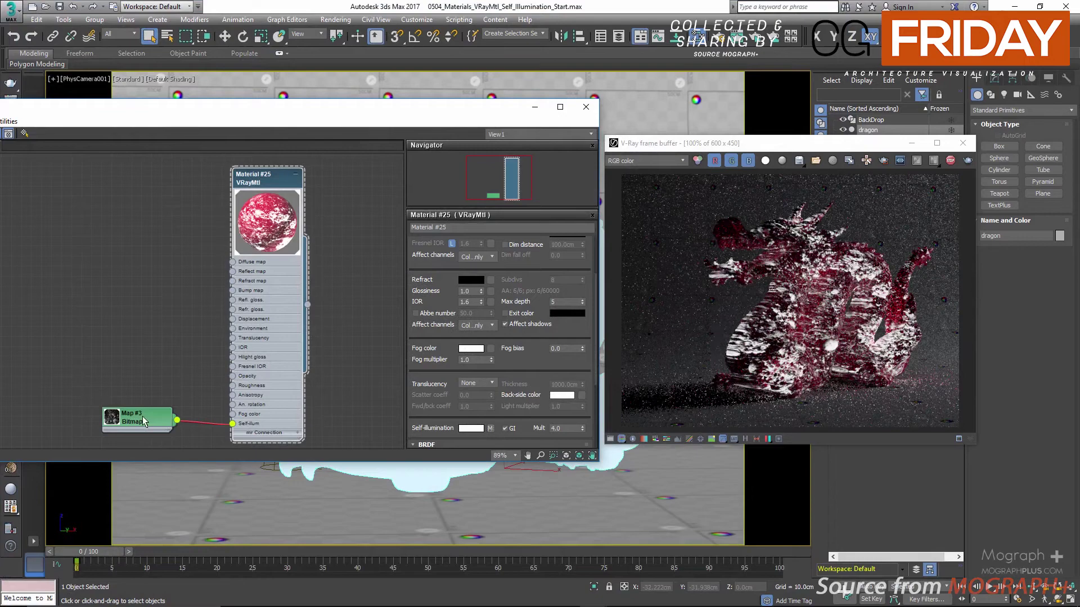
Open the Map #3 bitmap's parameters and set U and V tiling to 2.0.
drag(143, 416, 131, 366)
double_click(131, 369)
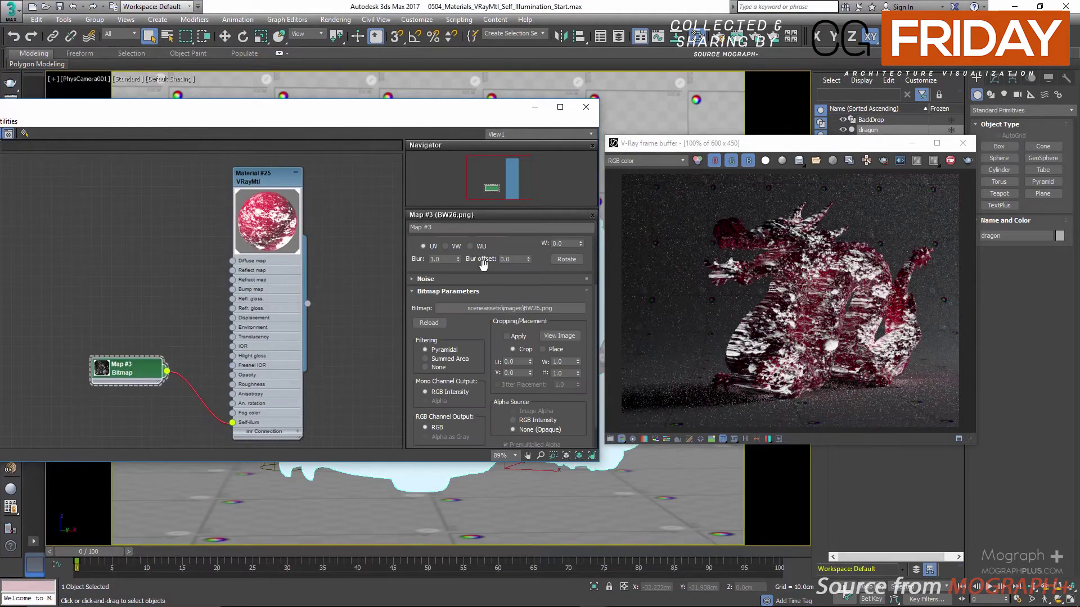
scroll(488, 282, up, 3)
text(2)
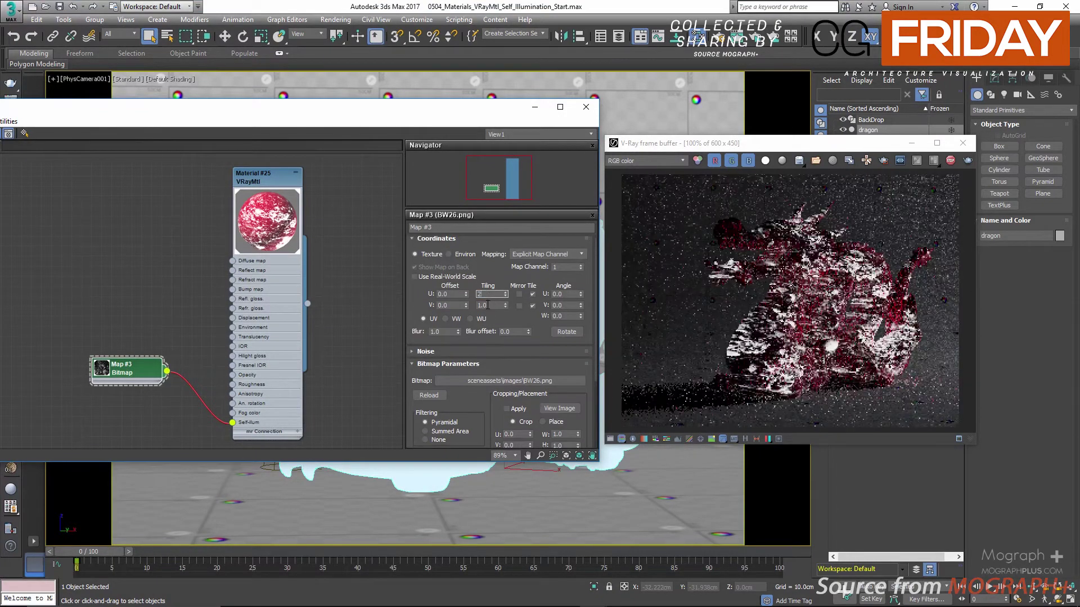
double_click(487, 306)
text(2)
key(Return)
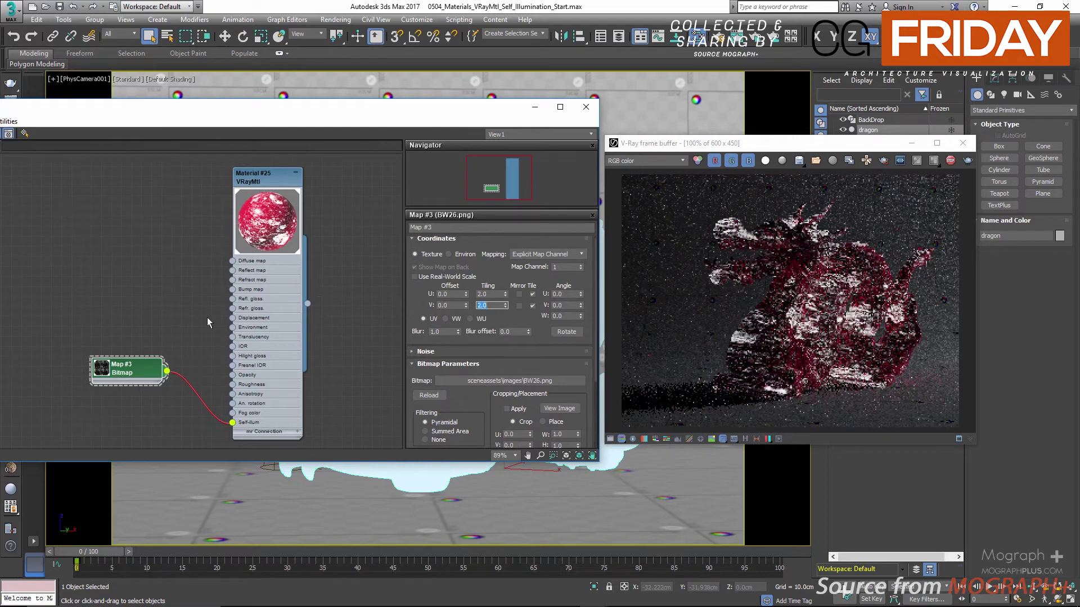
Rearrange the Bitmap and VRayMtl nodes in the Slate view to tidy the wire.
double_click(105, 372)
drag(130, 372, 105, 247)
double_click(128, 277)
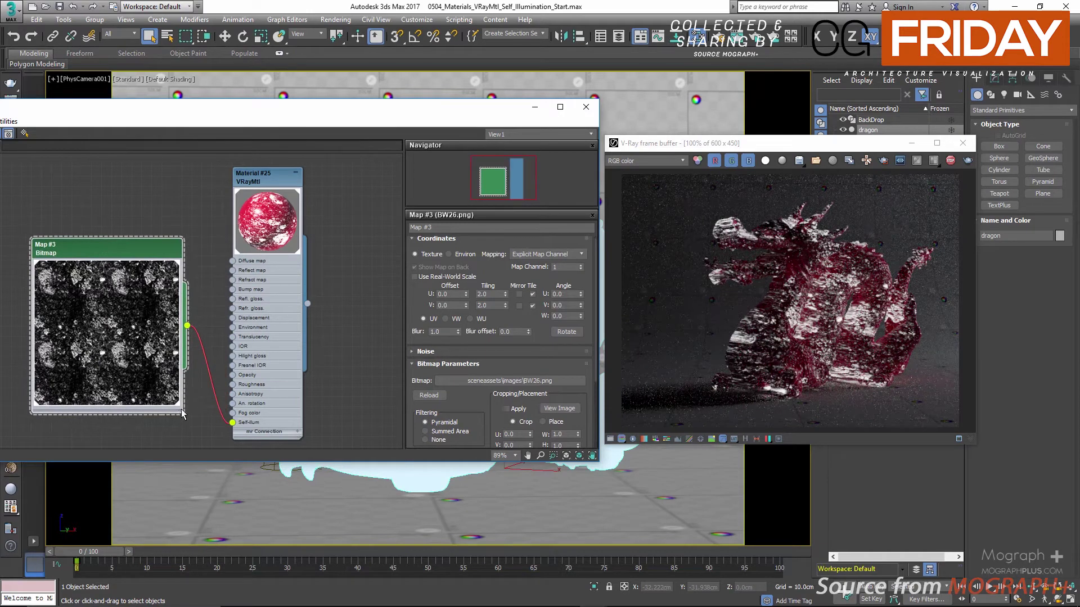
drag(180, 417, 133, 364)
double_click(72, 294)
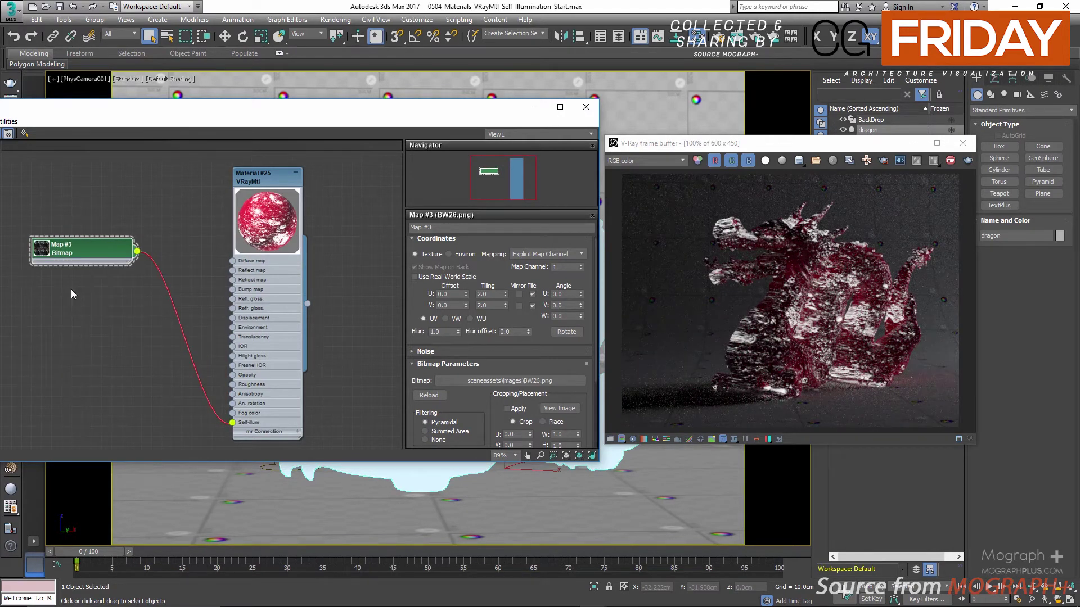
drag(82, 253, 90, 318)
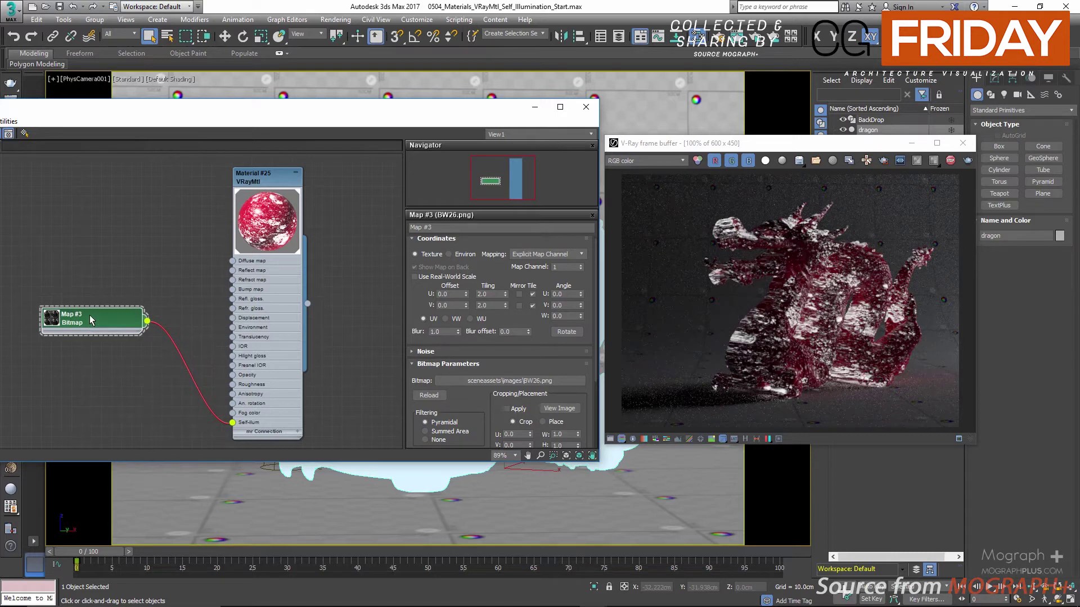
drag(262, 195, 352, 185)
mouse_move(105, 328)
mouse_down()
mouse_move(69, 332)
mouse_move(167, 329)
mouse_move(86, 328)
mouse_up()
Add a General > Mix map node to the Slate canvas.
right_click(143, 236)
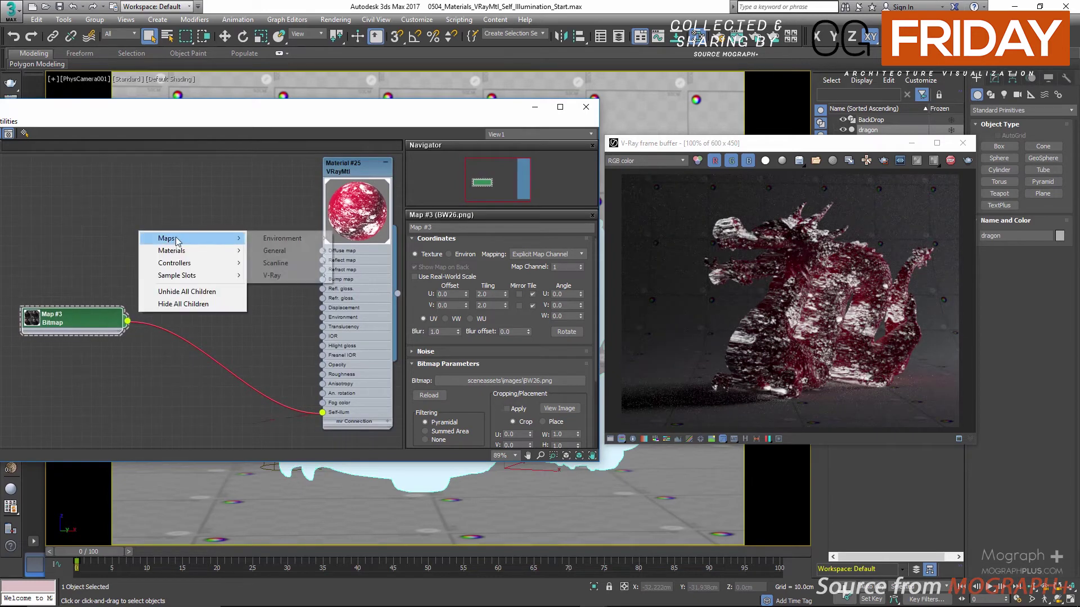
mouse_move(281, 251)
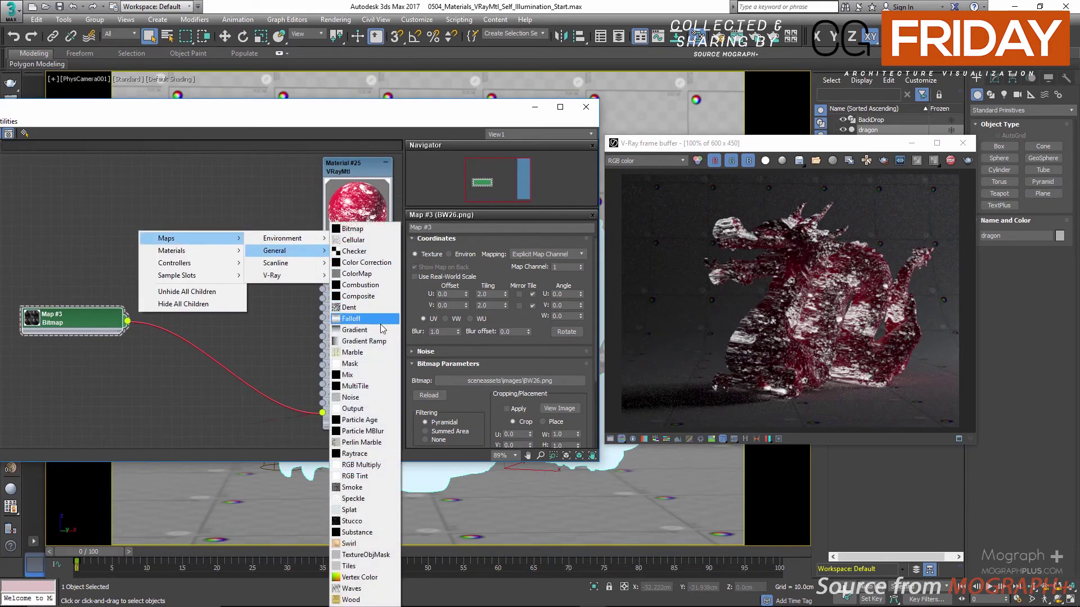
click(368, 375)
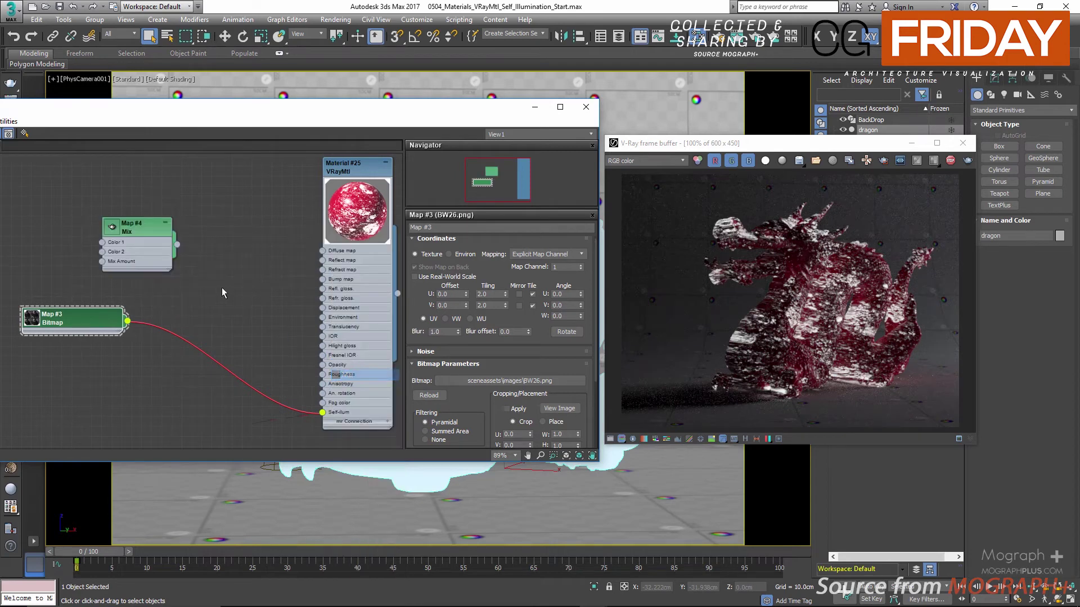
Set the Mix map's Color #2 to bright red (RGB 255, 14, 14), keeping Color #1 black.
double_click(143, 227)
click(468, 286)
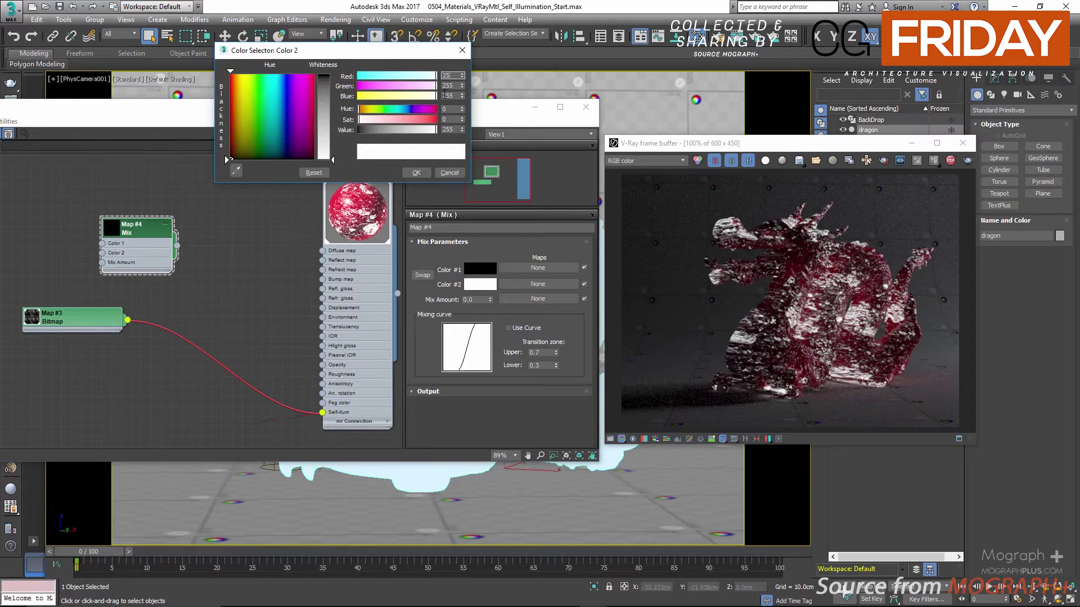
double_click(447, 86)
text(14)
key(Tab)
text(14)
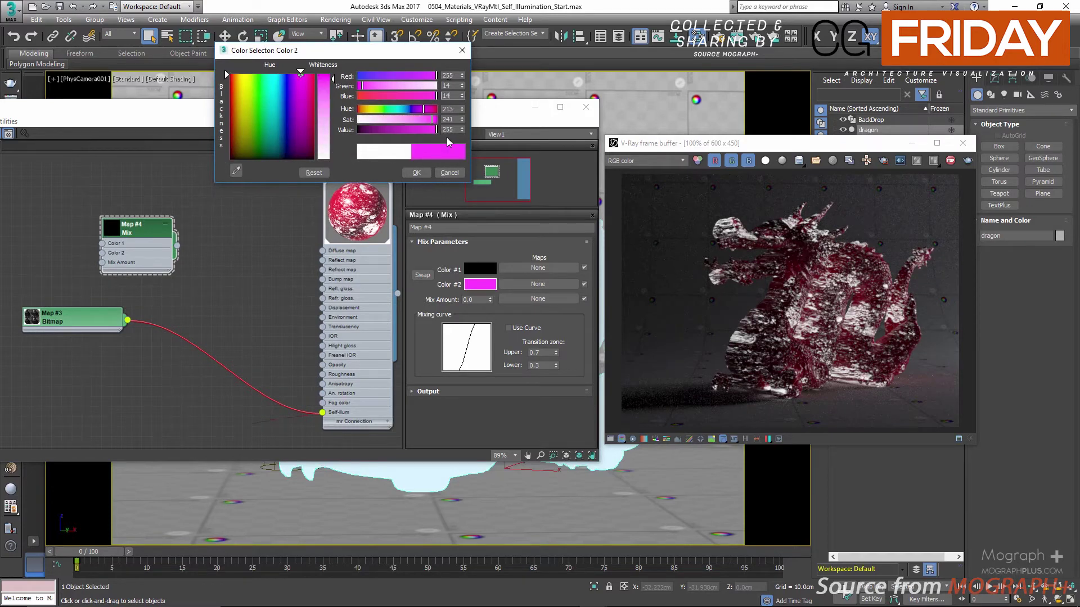
key(Tab)
click(416, 173)
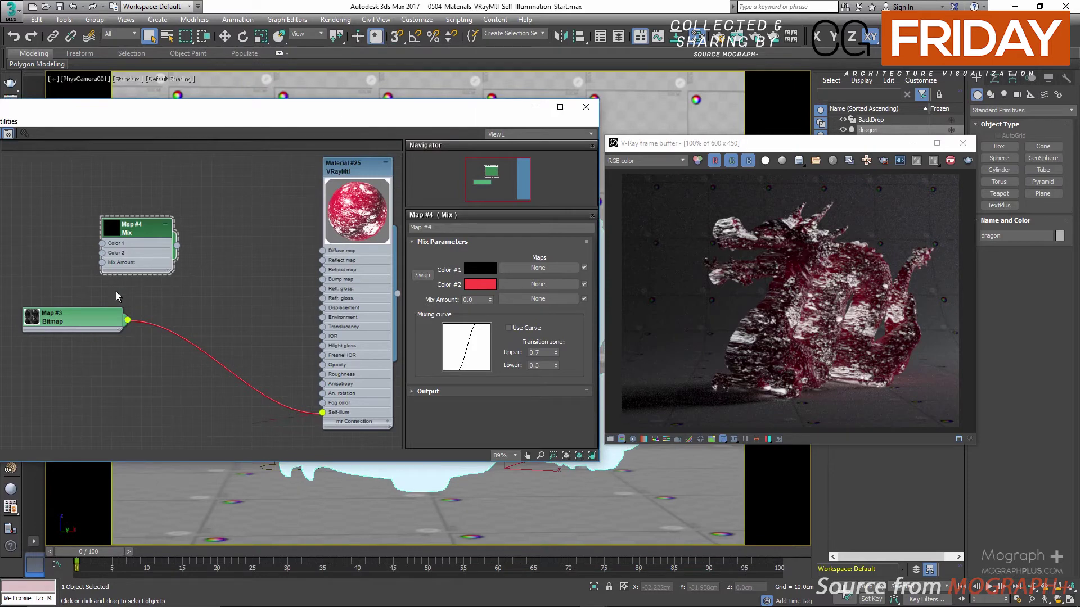
Wire the BW26 bitmap (Map #3) output into the Mix map's Mix Amount.
drag(110, 237, 140, 217)
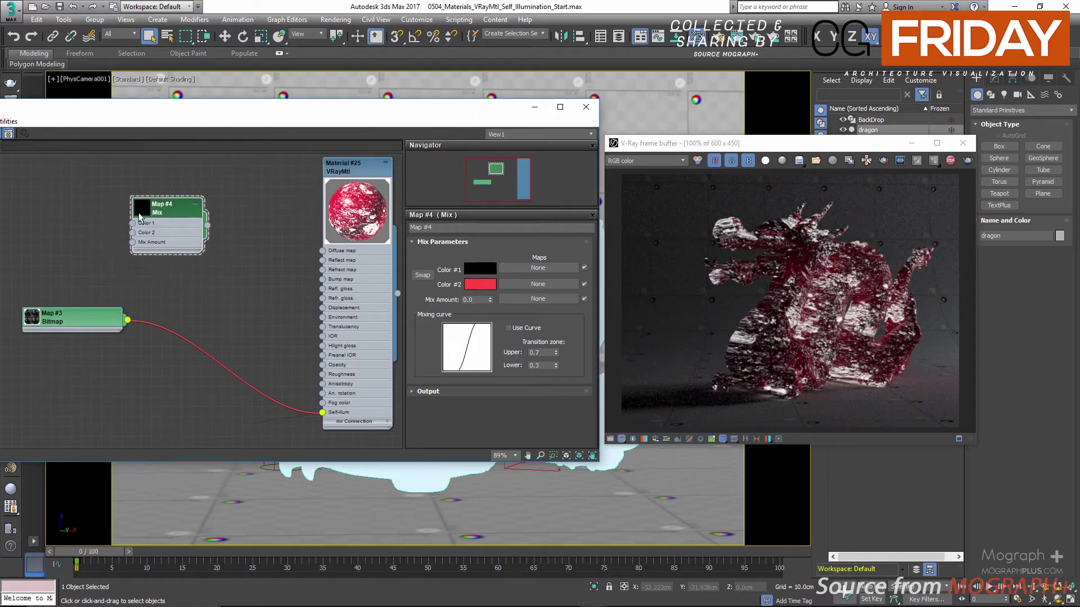
drag(129, 322, 132, 241)
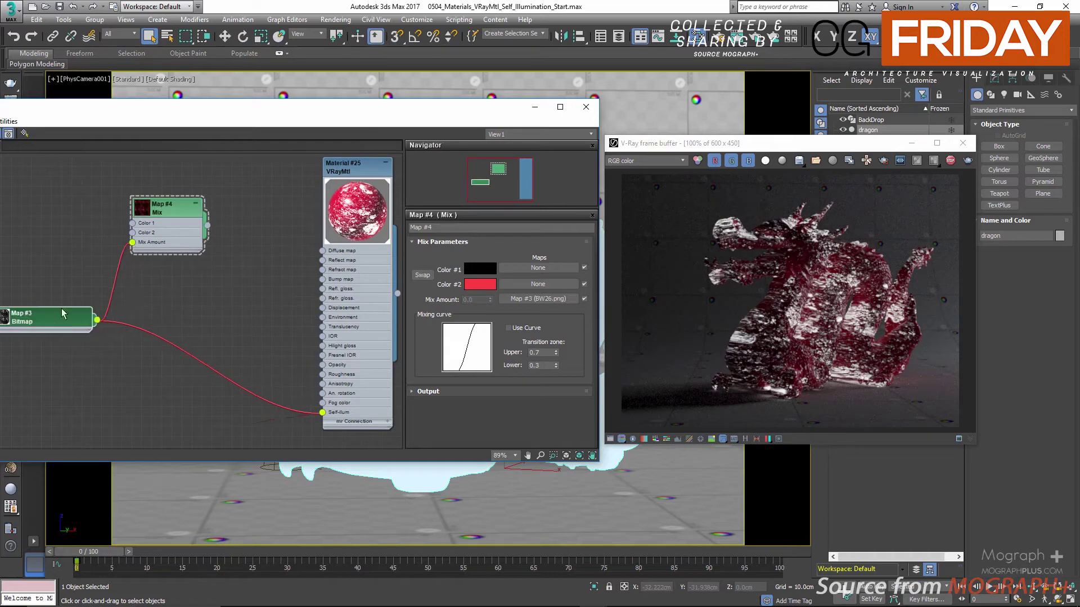
scroll(208, 328, up, 1)
middle_drag(216, 326, 184, 304)
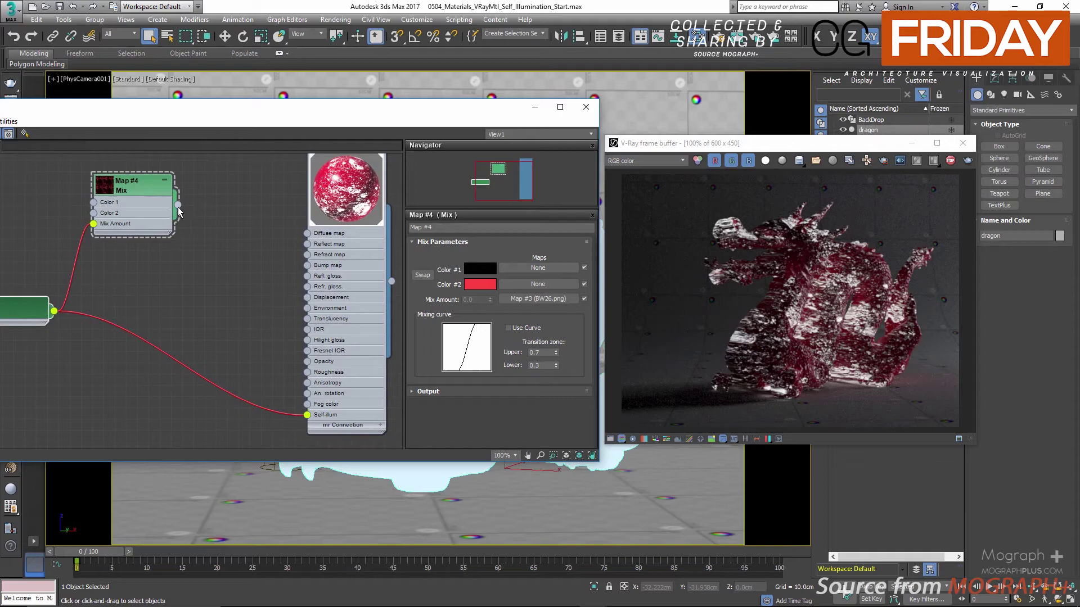
Rearrange the nodes and connect Mix Map #4 to the VRayMtl Self-illum socket.
double_click(105, 184)
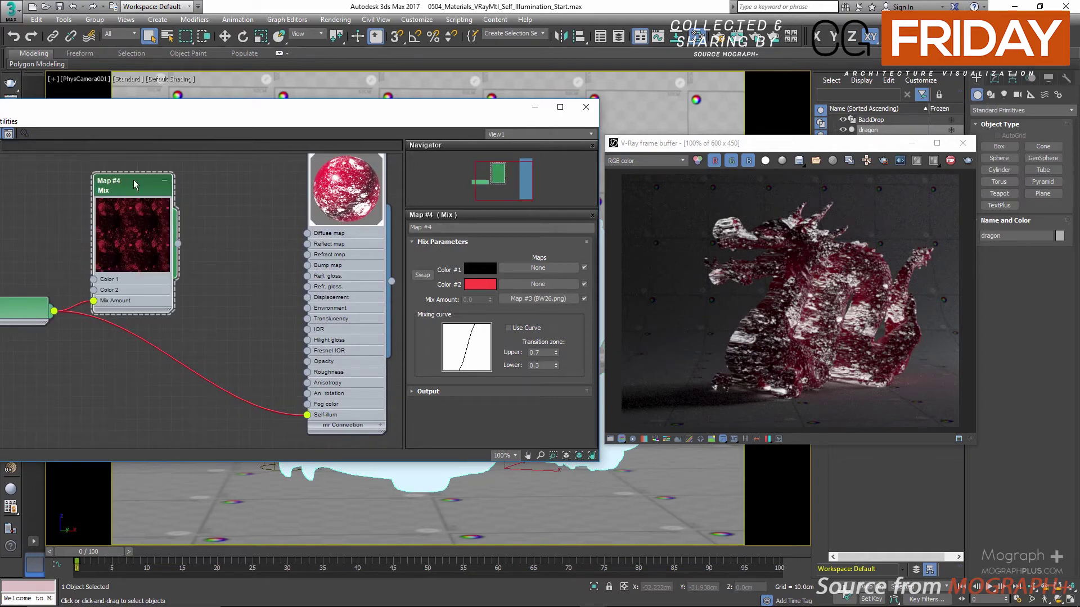
drag(134, 184, 156, 172)
middle_drag(156, 171, 262, 168)
double_click(57, 307)
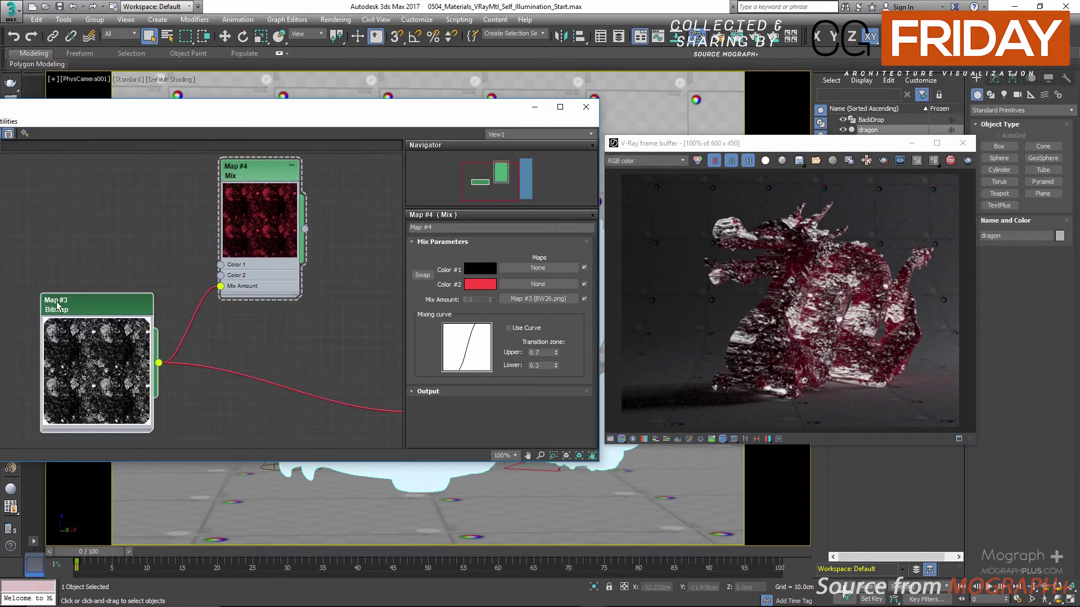
drag(57, 306, 25, 295)
scroll(235, 291, down, 2)
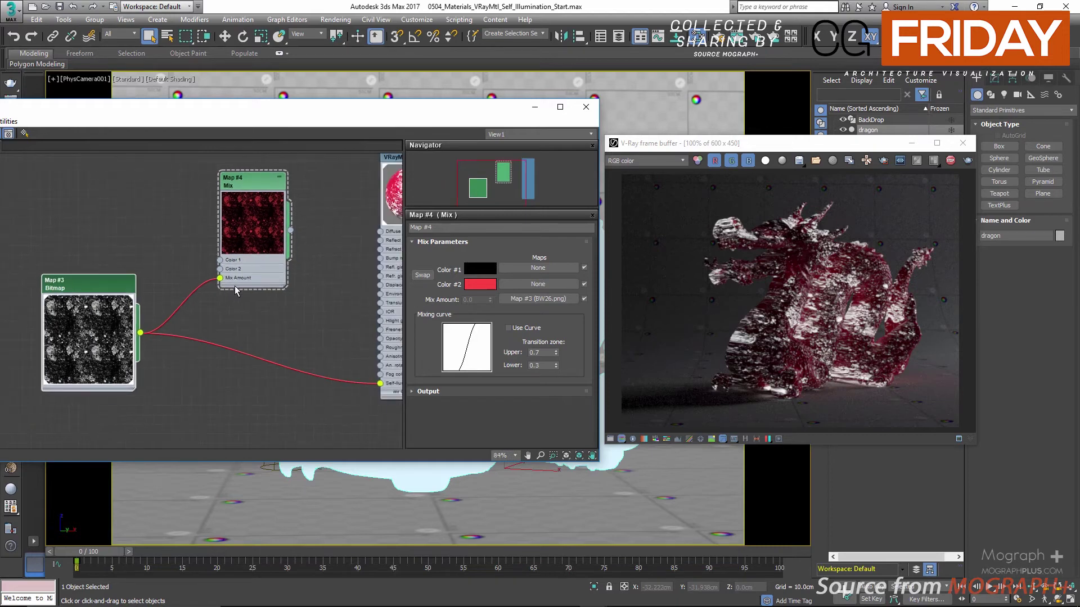
middle_drag(267, 261, 180, 256)
scroll(180, 257, up, 1)
drag(205, 224, 299, 387)
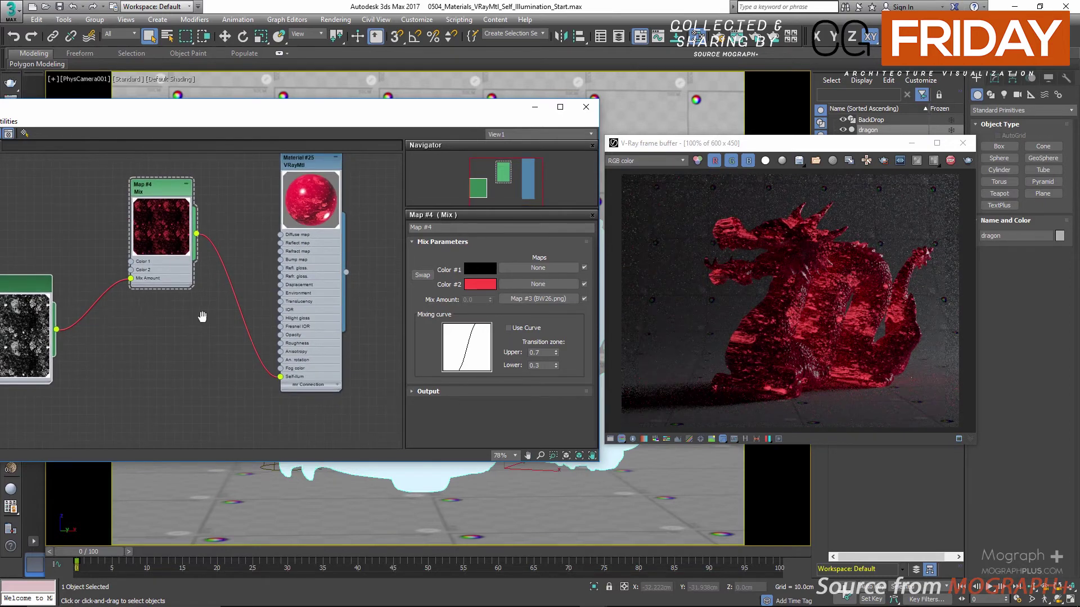
Rearrange the bitmap and Mix nodes, then add a VRayTriplanarTex map (Map #5).
scroll(205, 313, down, 2)
middle_drag(146, 314, 129, 322)
drag(130, 322, 86, 375)
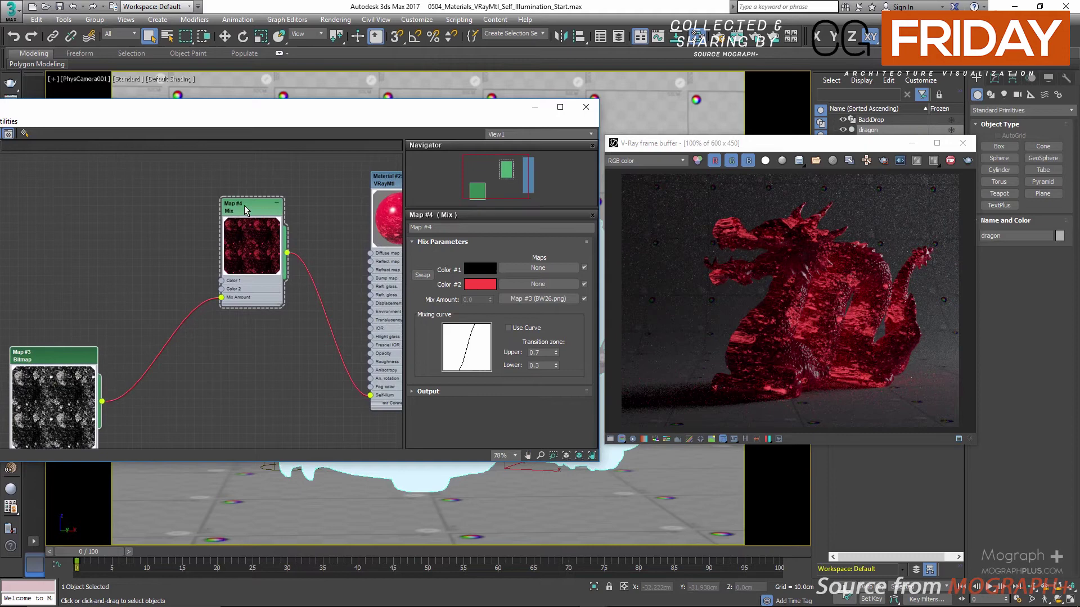
drag(244, 206, 138, 215)
right_click(217, 200)
mouse_move(256, 206)
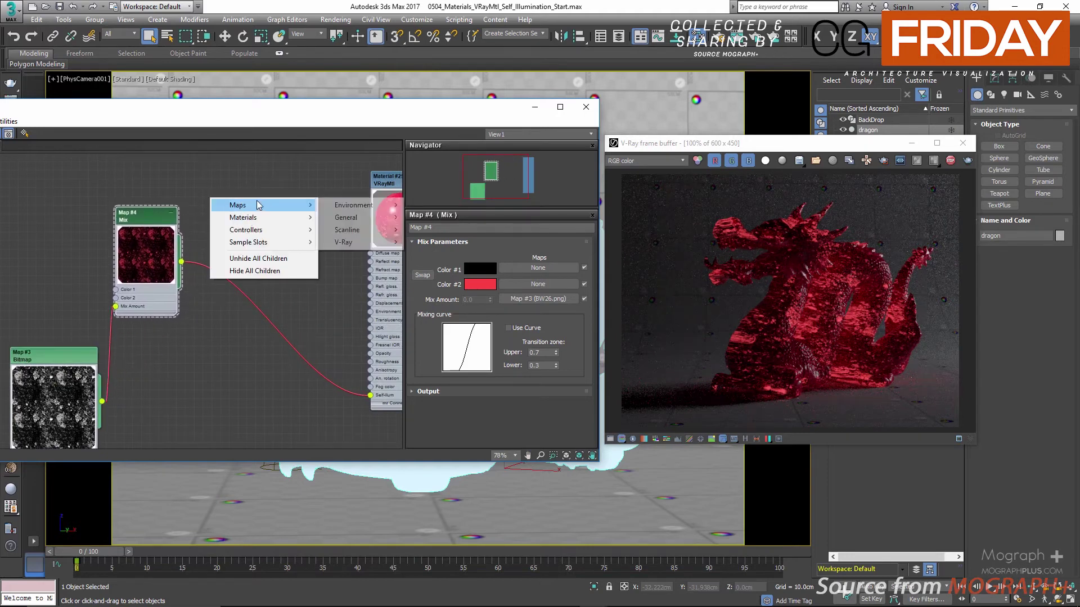
mouse_move(371, 243)
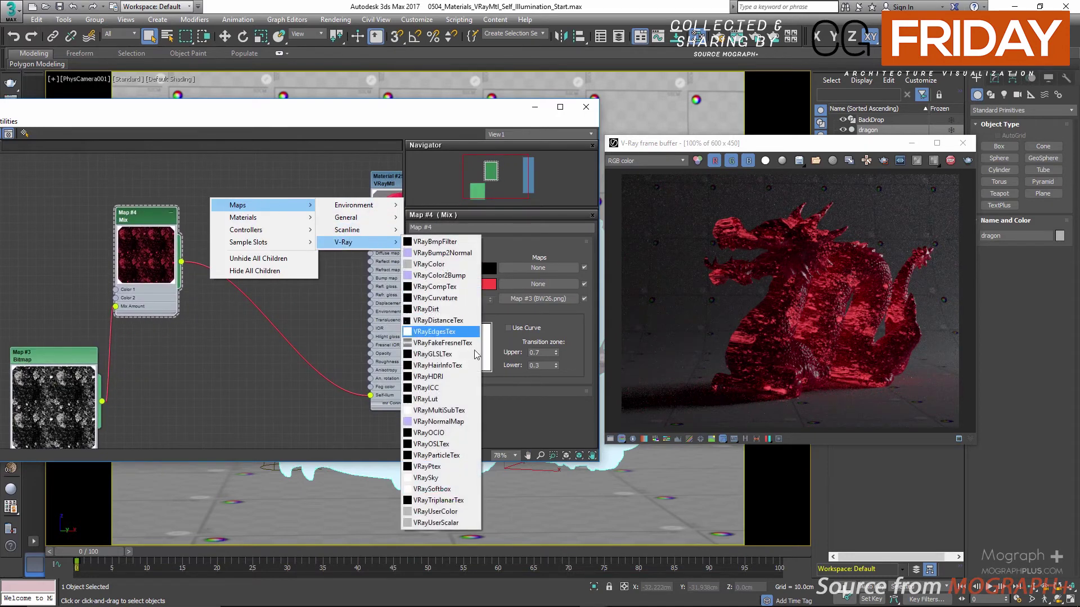
click(439, 500)
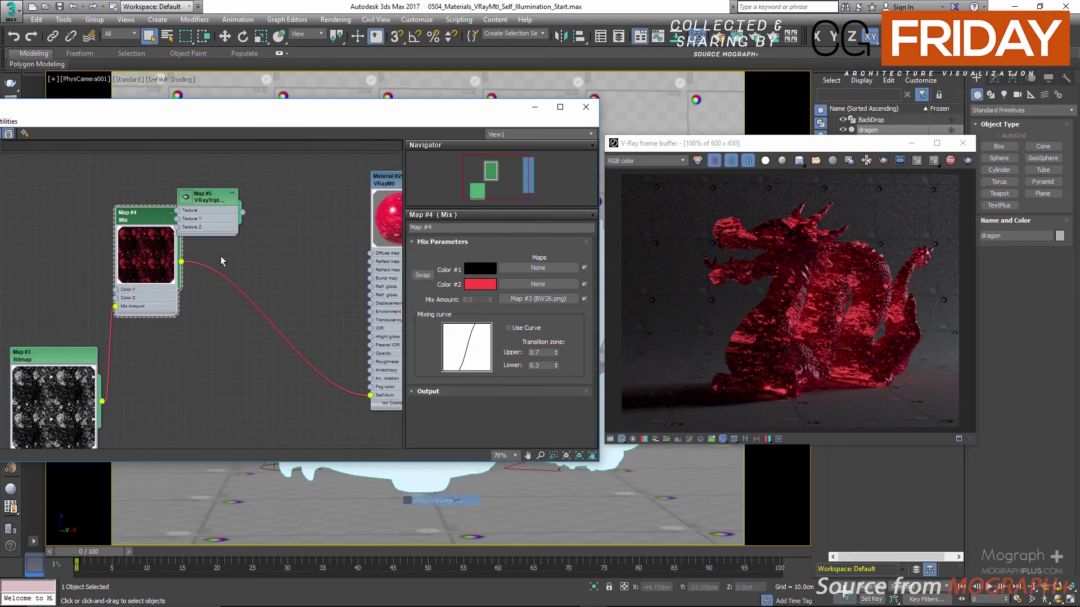
drag(236, 203, 307, 194)
double_click(264, 194)
Feed Mix Map #4 into the triplanar Texture input and the triplanar output into Self-illum.
scroll(233, 241, up, 1)
scroll(248, 252, down, 1)
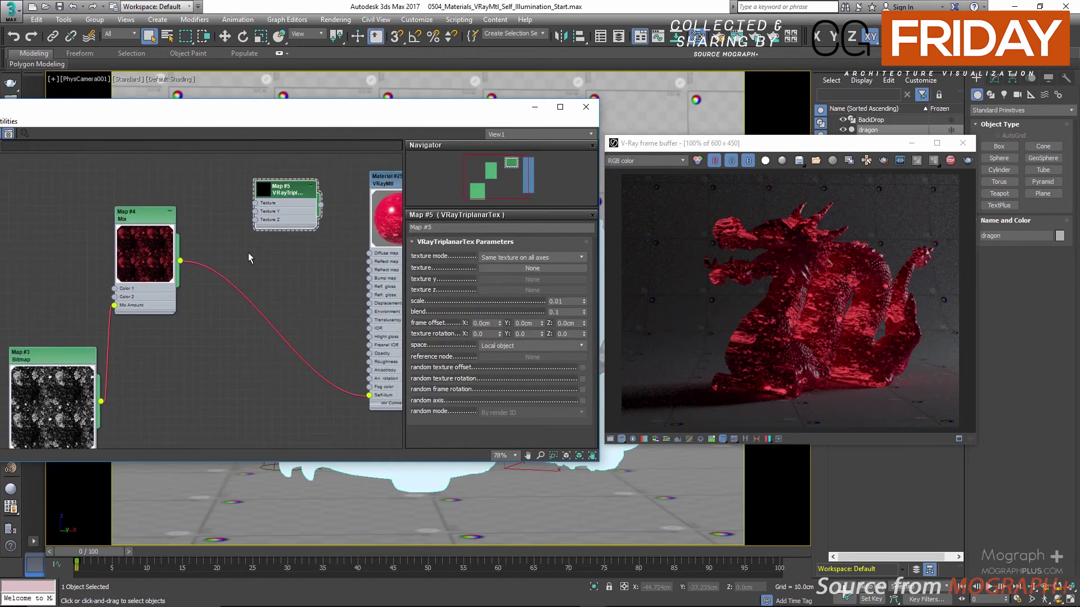
middle_drag(248, 252, 188, 244)
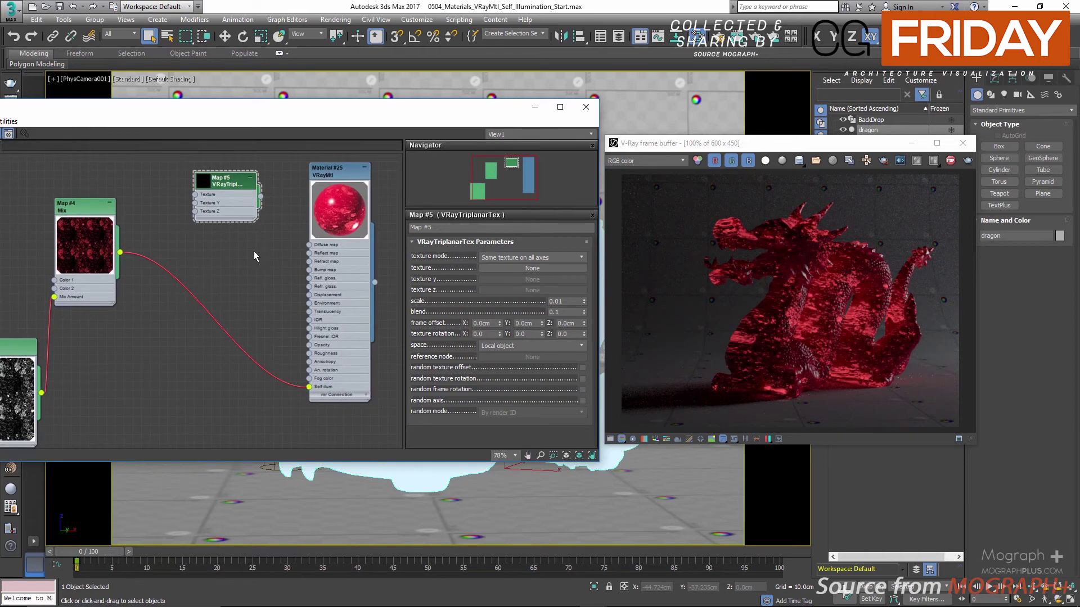
scroll(279, 216, up, 1)
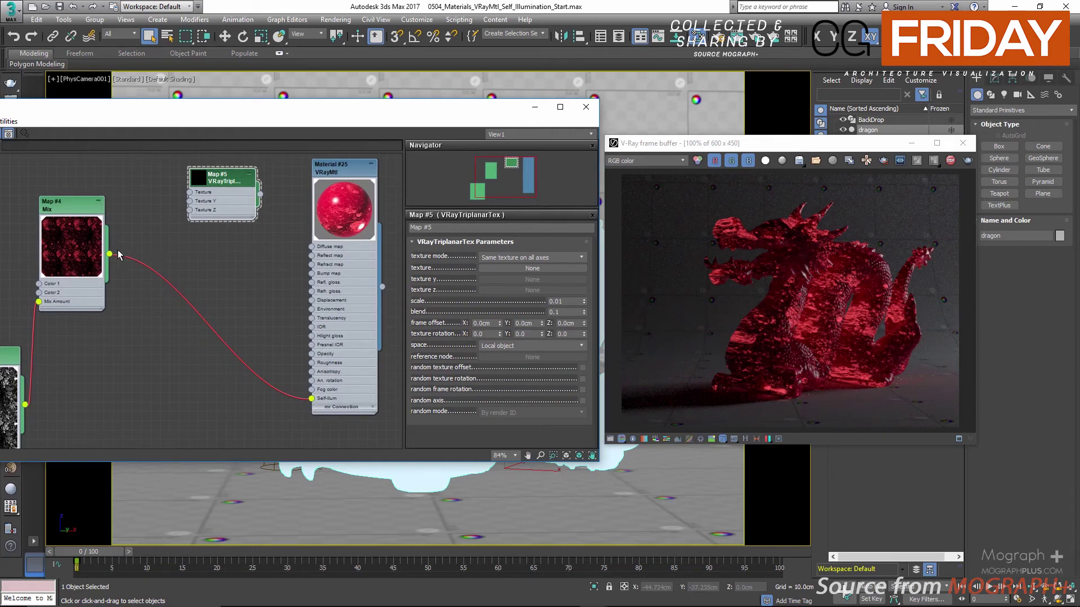
drag(184, 193, 190, 191)
drag(260, 194, 313, 401)
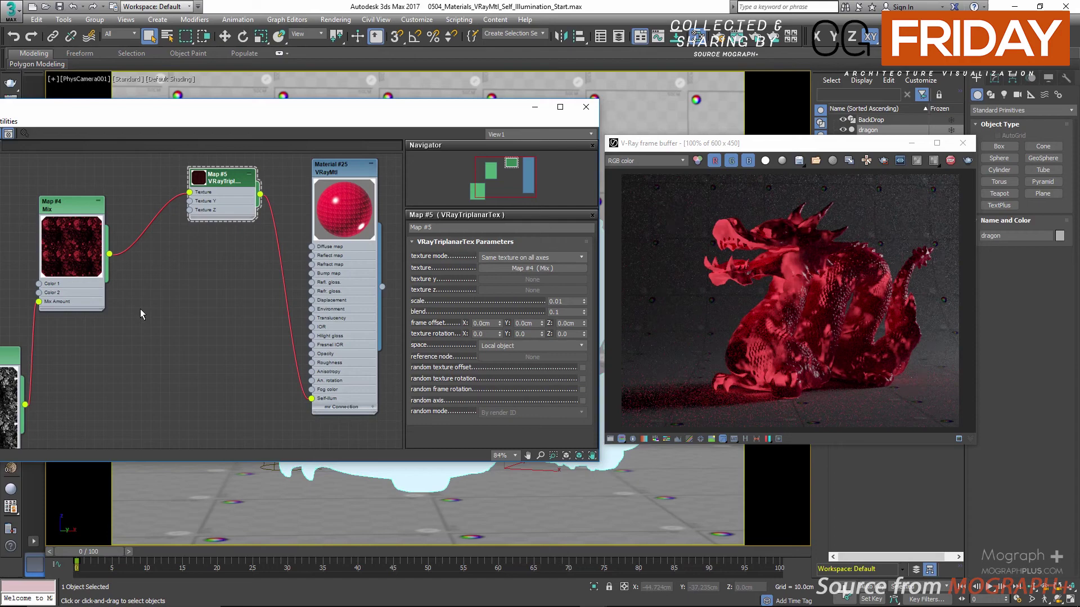
Open the BW26 bitmap's parameters and try Tiling U and V at 3.0.
middle_drag(140, 308, 190, 277)
scroll(190, 276, up, 1)
double_click(32, 330)
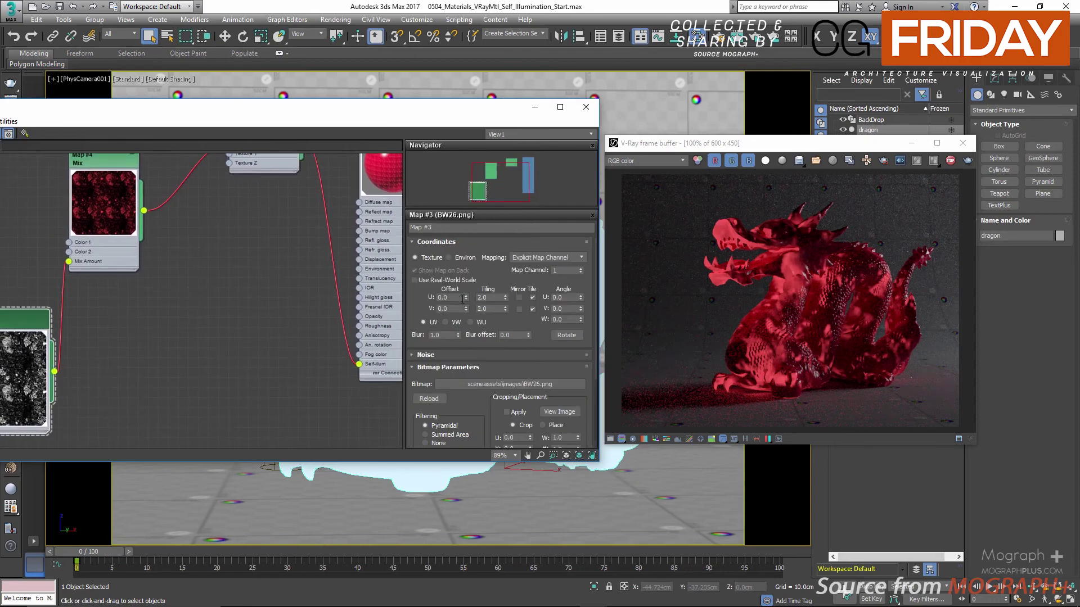
double_click(492, 297)
text(3)
double_click(491, 308)
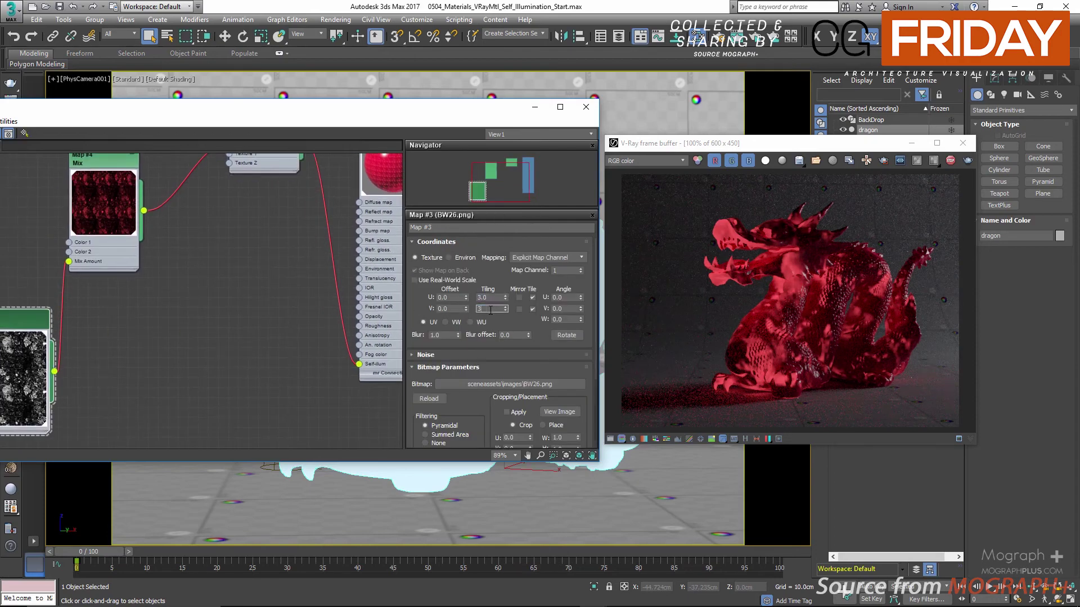
text(3)
key(Return)
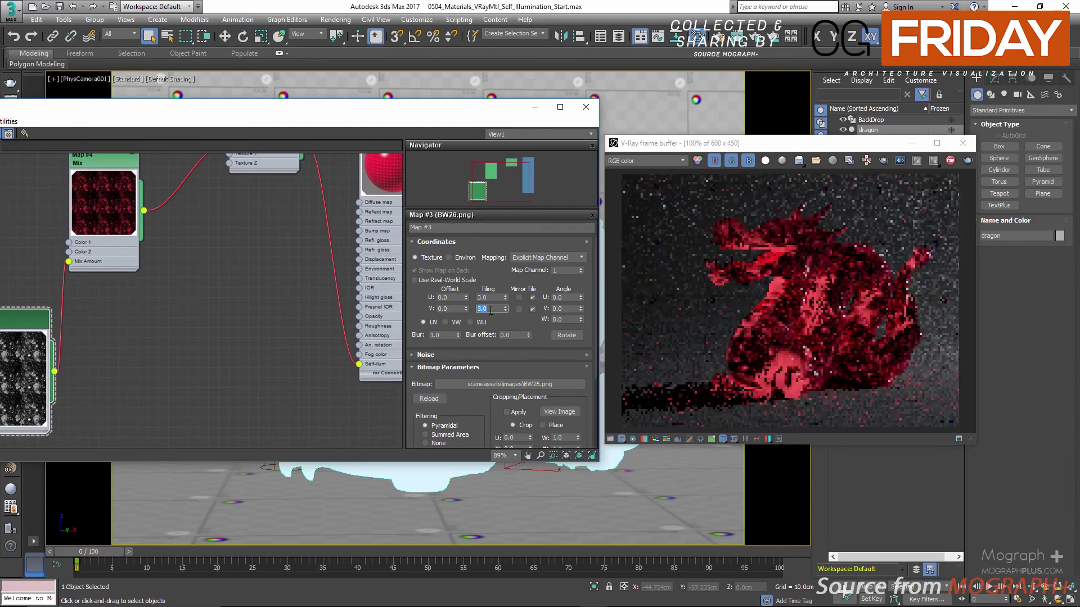
Return both bitmap tilings to 2.0 and frame the whole node network.
text(2)
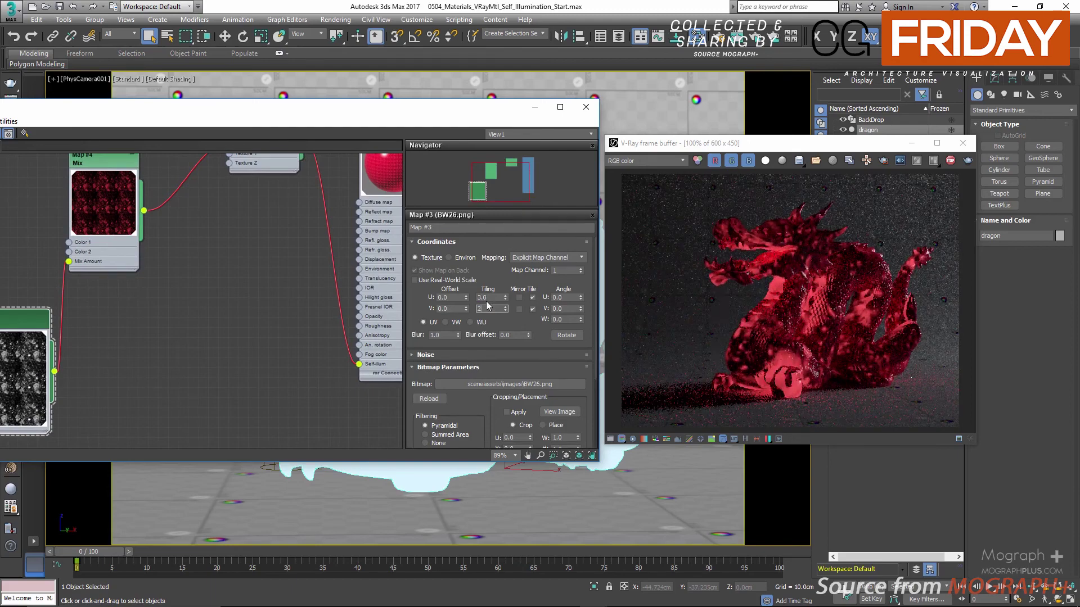
double_click(487, 298)
text(2)
key(Return)
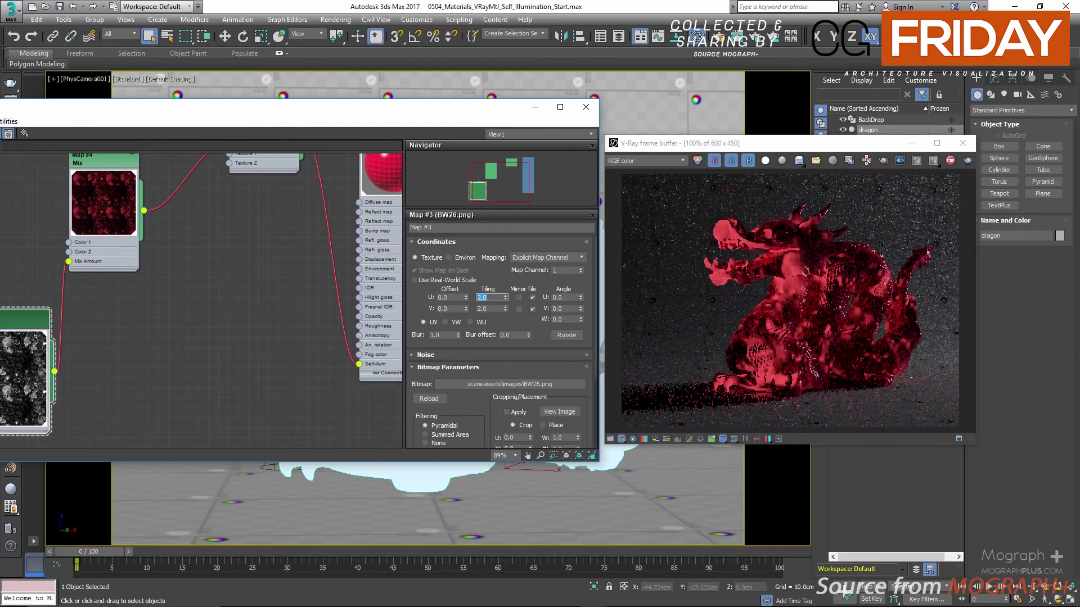
scroll(279, 310, down, 6)
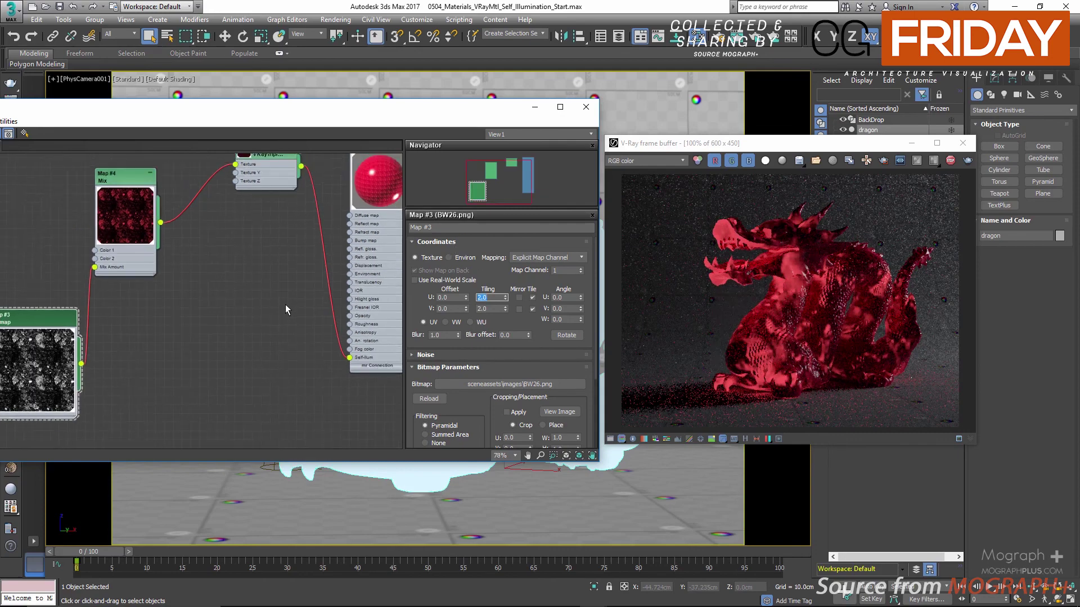
middle_drag(270, 320, 254, 343)
scroll(239, 285, up, 3)
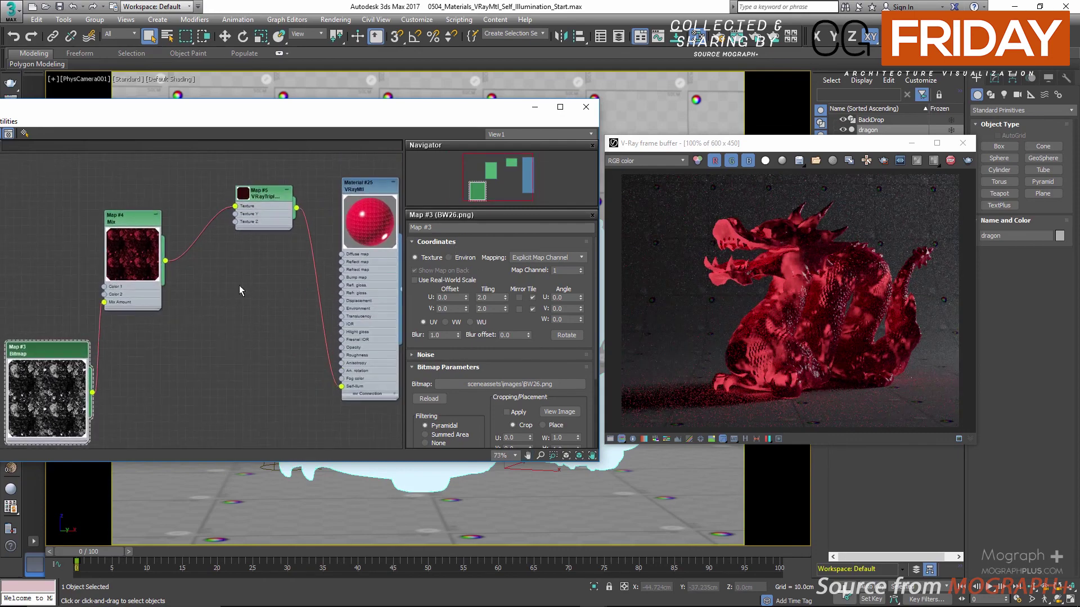
scroll(202, 342, down, 1)
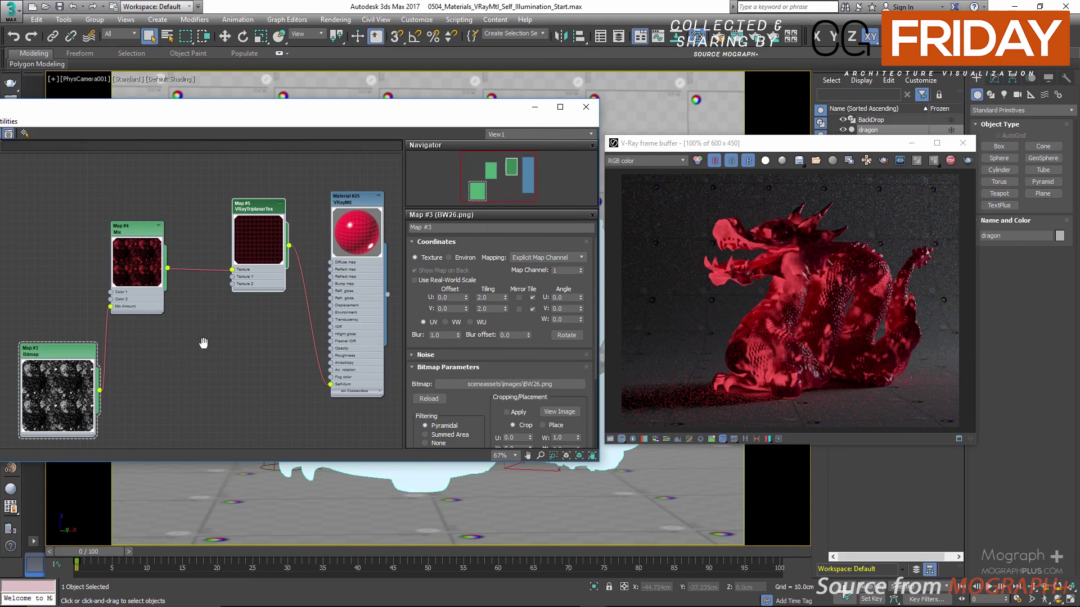